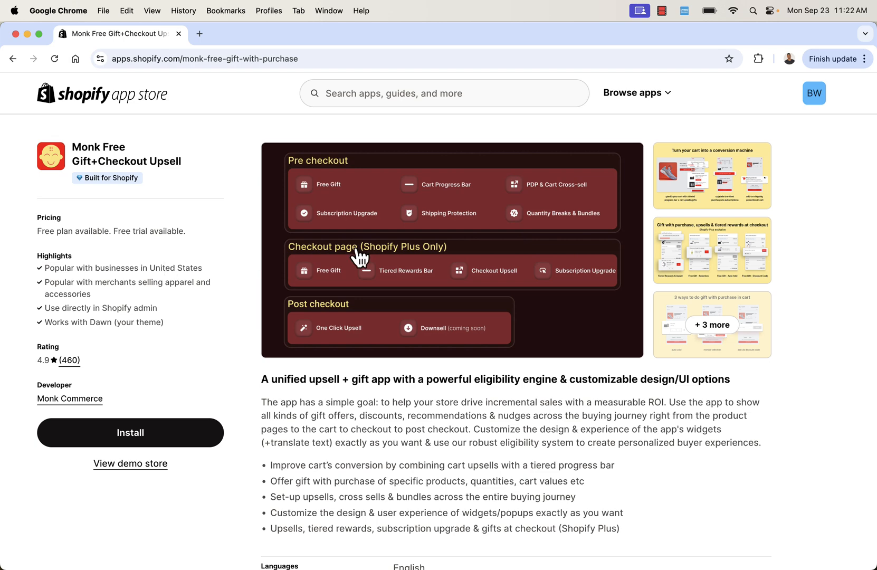
Browse the enlarged screenshots of the Monk Free Gift+Checkout Upsell listing, from the cart conversion image to the gift with purchase options
left_click(707, 177)
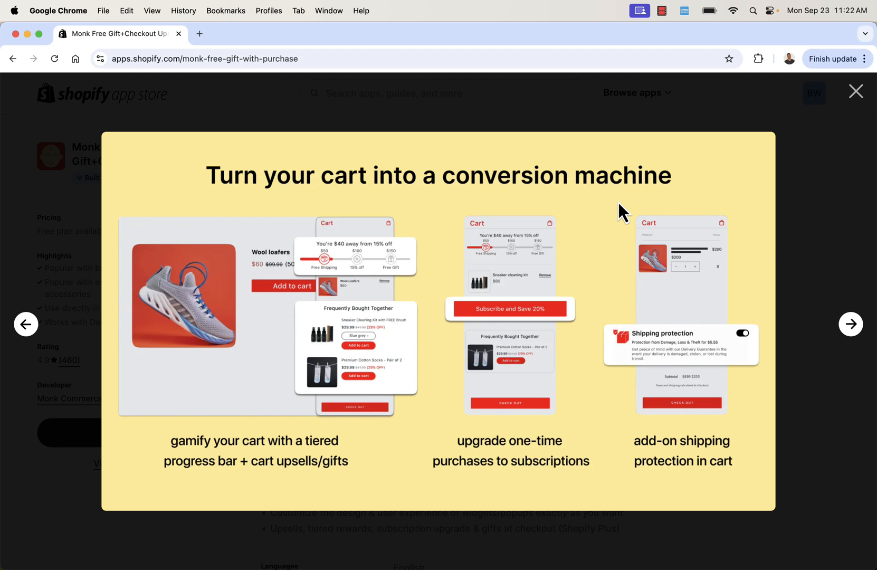
key("Right")
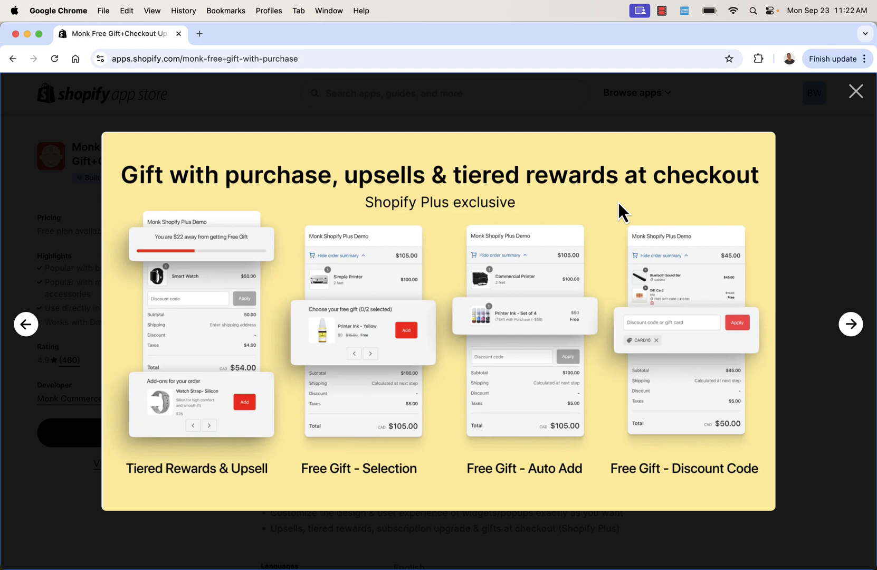
key("Right")
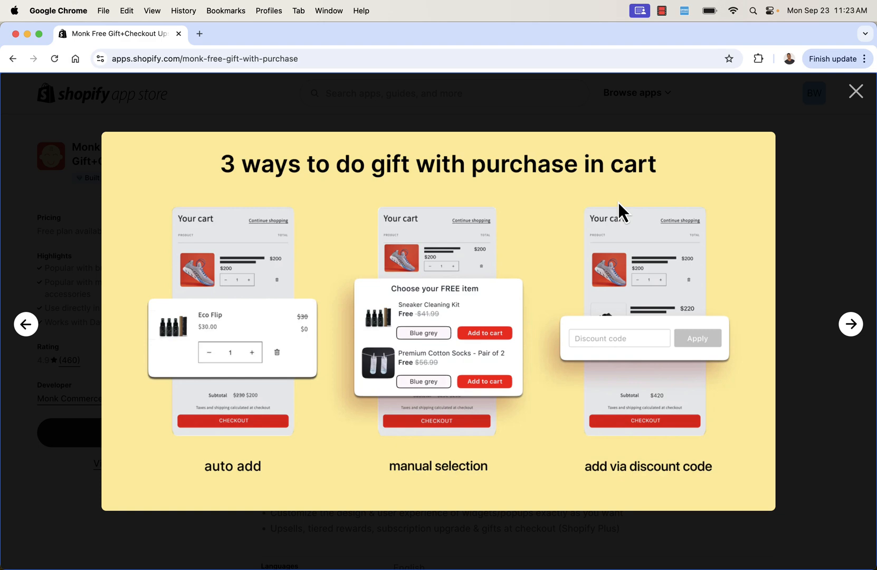
left_click(857, 93)
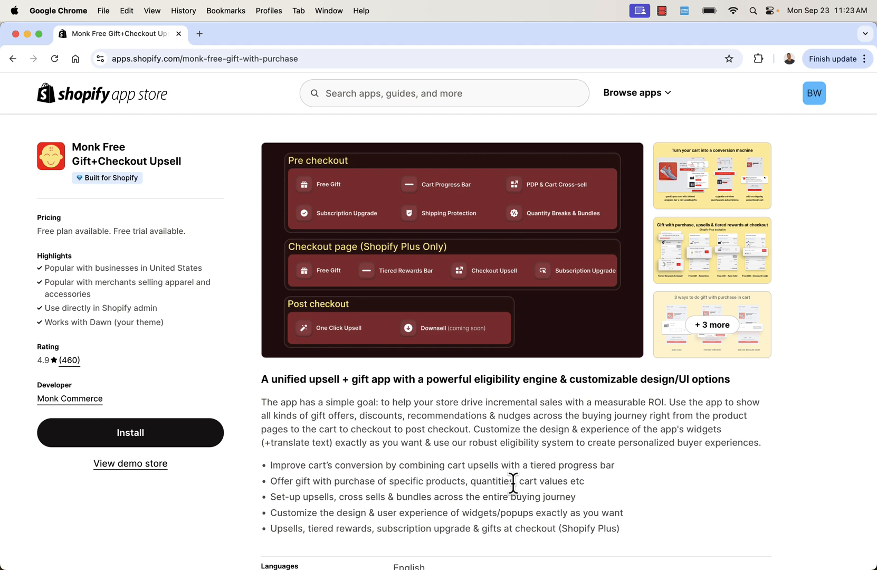
Install the Monk Free Gift+Checkout Upsell app on the store, granting the requested data access
left_click(192, 445)
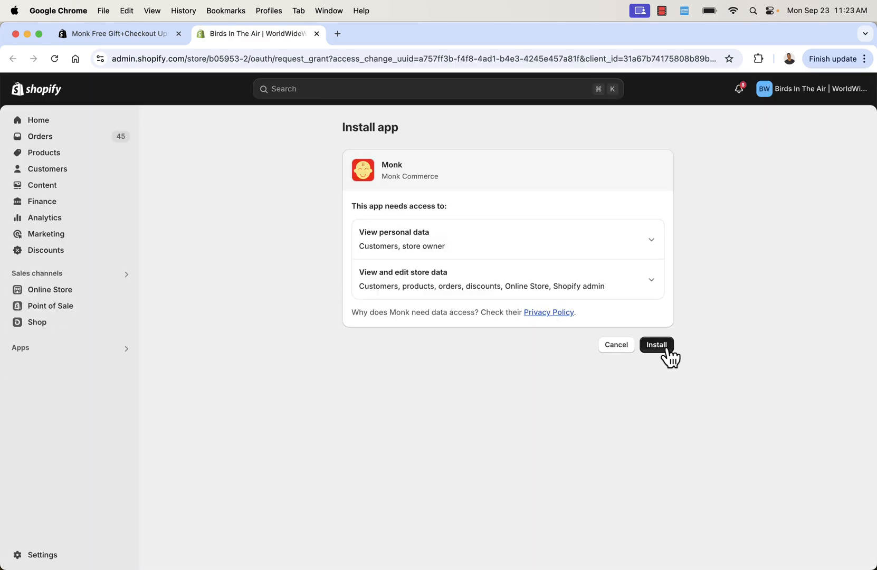
left_click(666, 349)
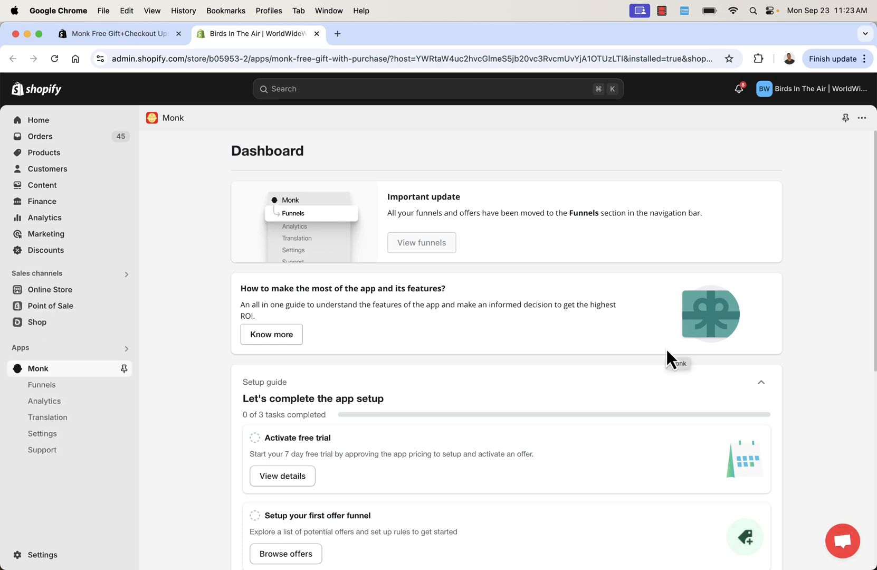
Activate Monk's 7 day free trial from the setup guide and approve the subscription
scroll(507, 252, "down", 5)
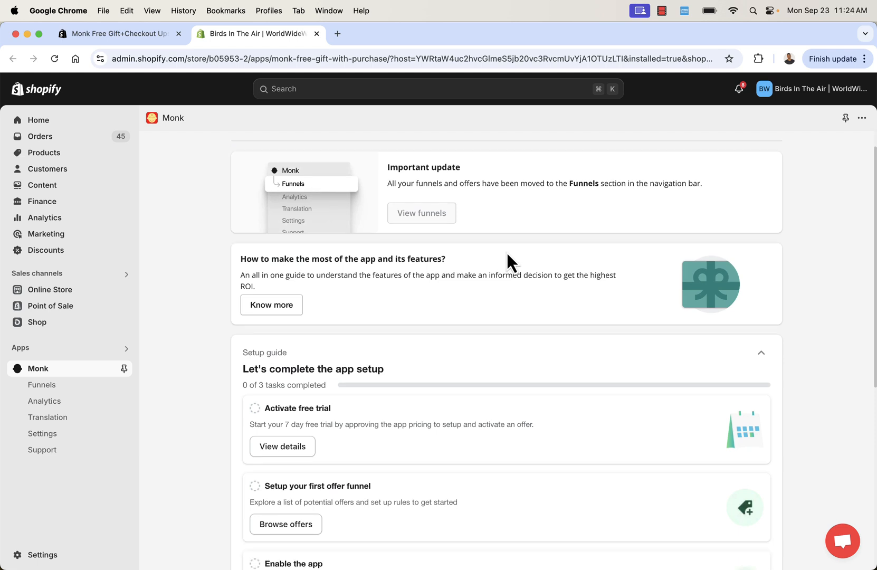
scroll(507, 254, "down", 8)
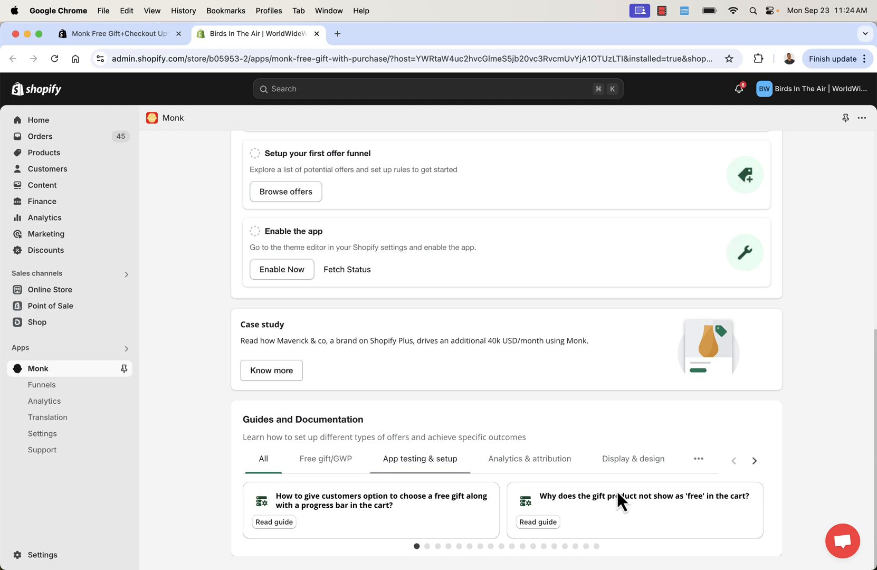
scroll(425, 433, "up", 2)
scroll(426, 433, "up", 10)
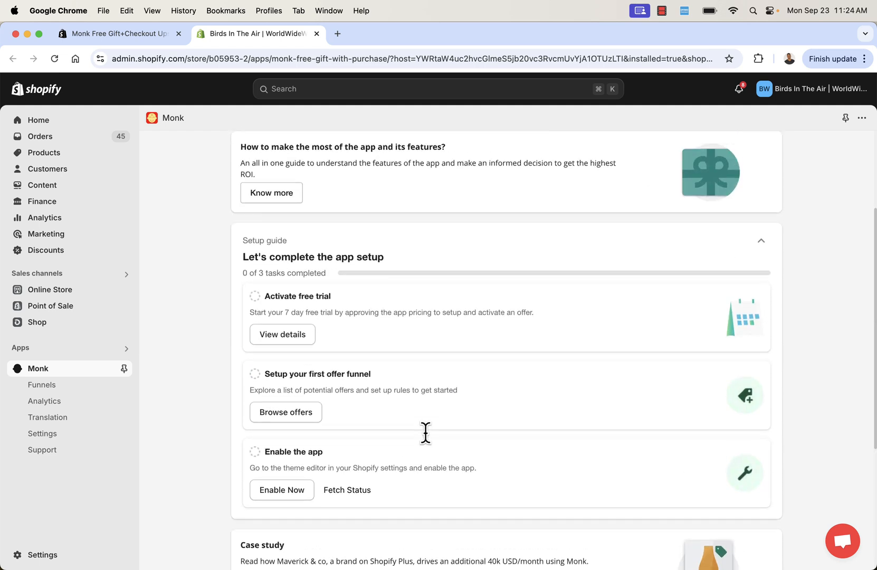
scroll(425, 432, "up", 2)
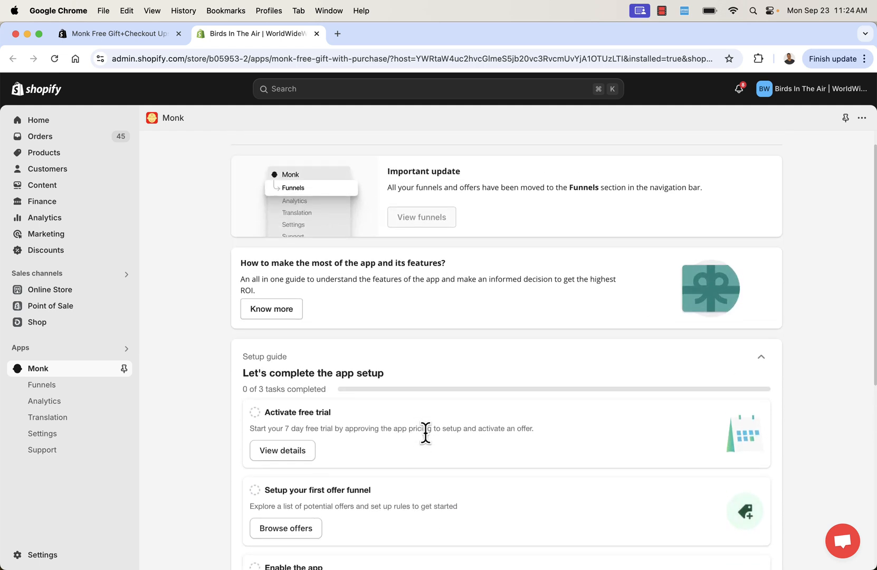
scroll(426, 433, "down", 6)
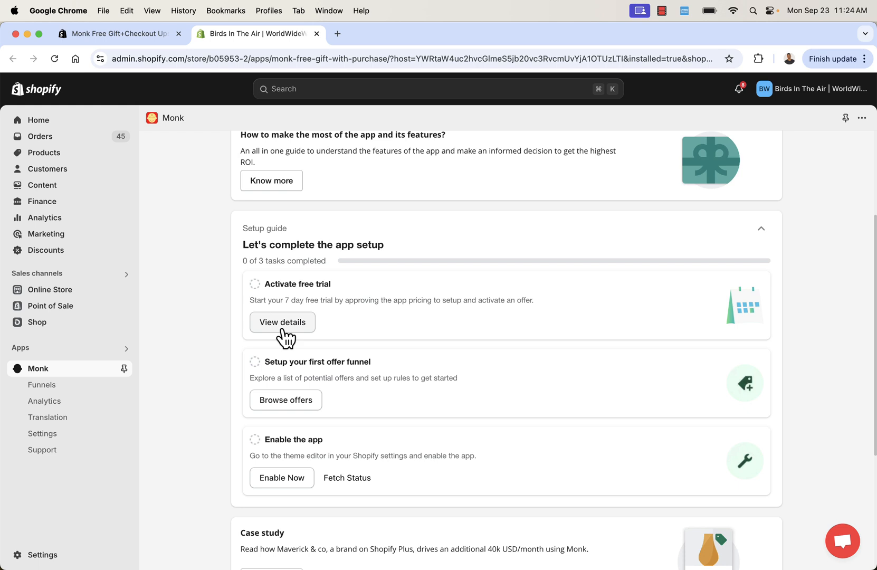
left_click(282, 329)
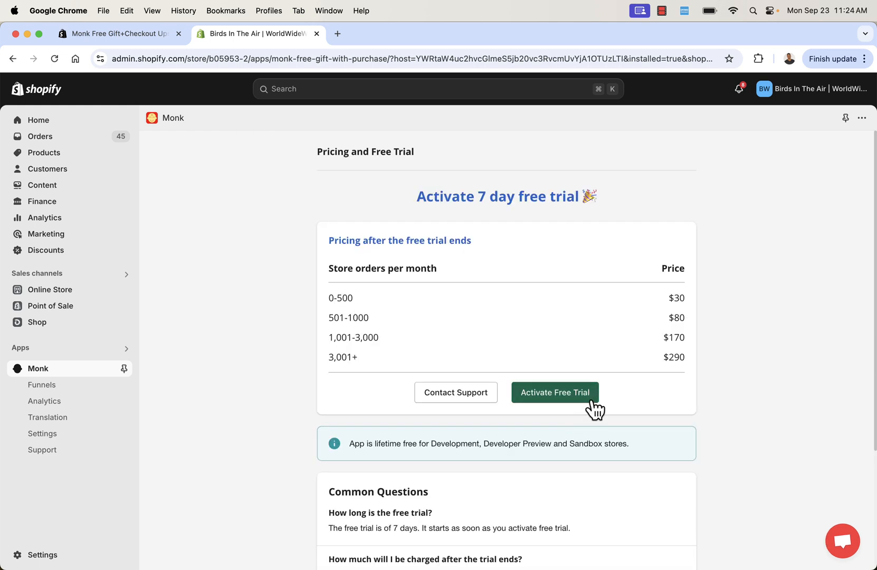
left_click(589, 400)
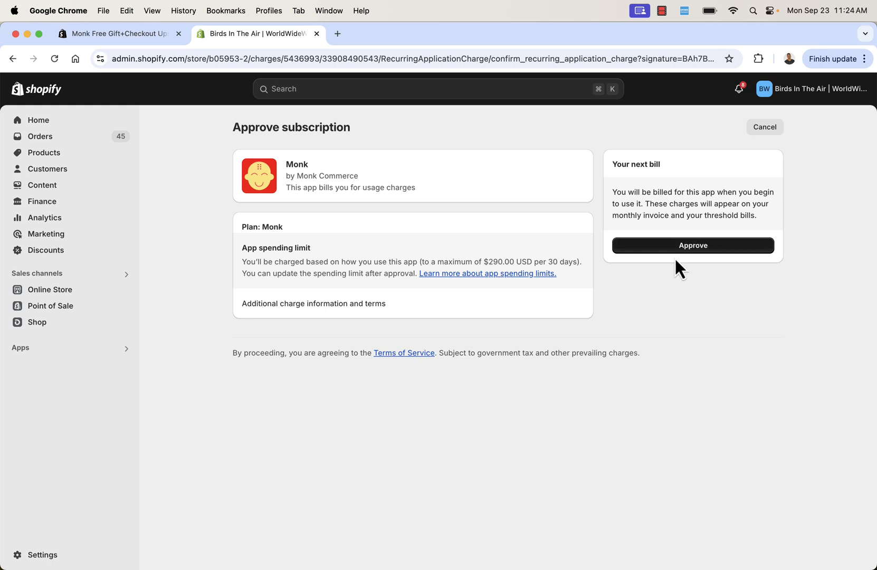
left_click(681, 246)
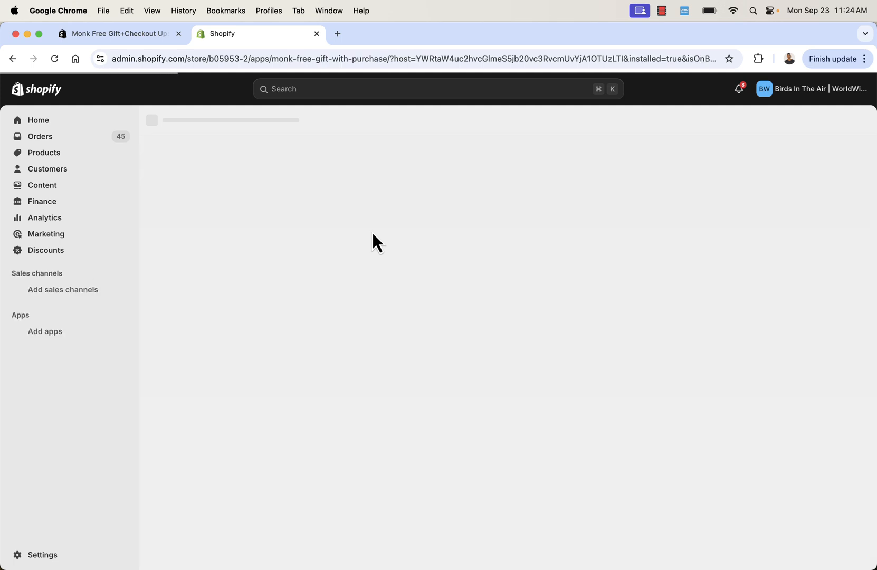
Open the offer types for setting up the first offer funnel and look through the whole list
scroll(373, 234, "down", 2)
scroll(373, 234, "down", 4)
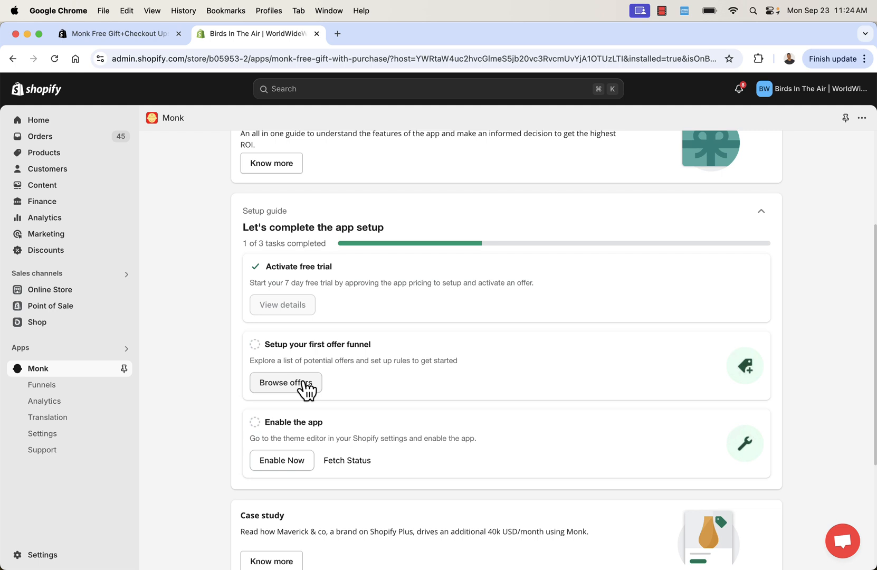
left_click(305, 390)
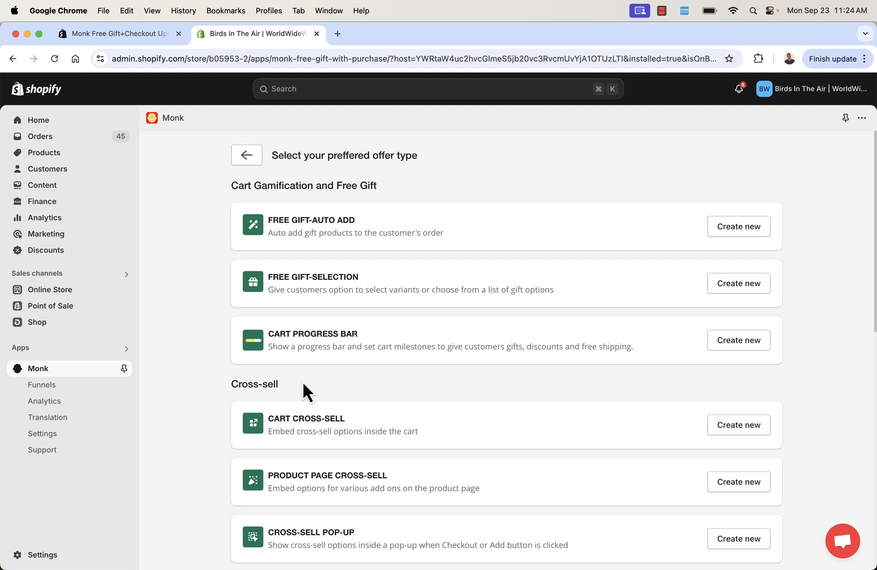
scroll(305, 391, "down", 8)
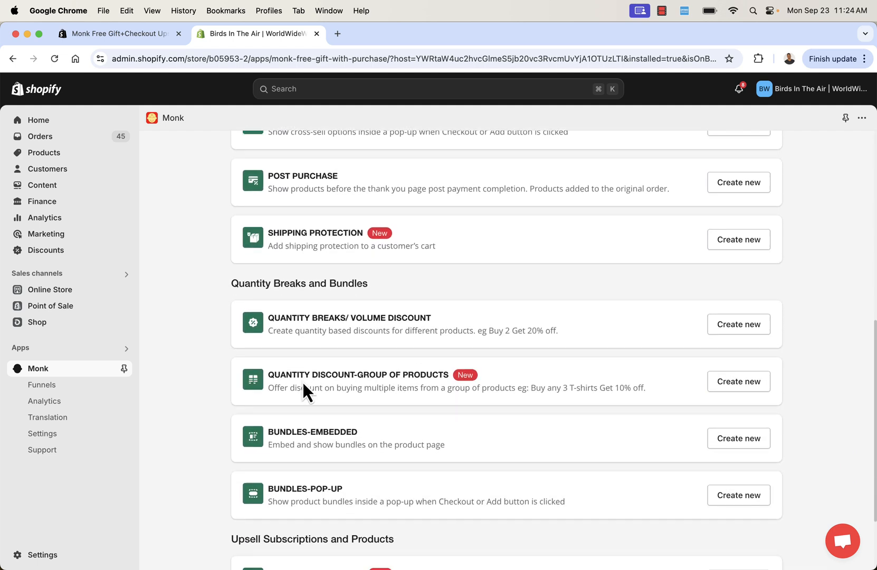
scroll(305, 391, "down", 2)
scroll(305, 391, "up", 10)
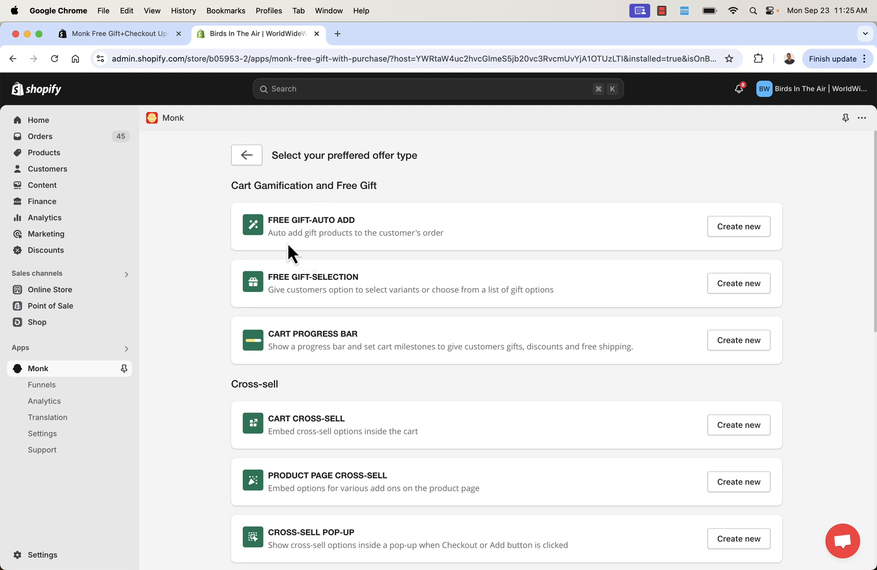
Read the descriptions of the Free Gift-Auto Add, Free Gift-Selection and Cart Progress Bar offer types
triple_click(302, 235)
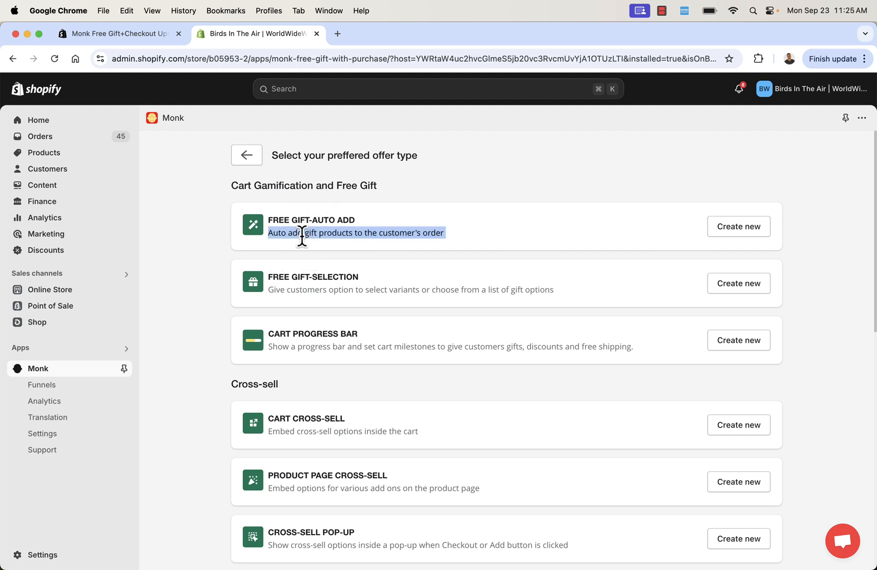
left_click(338, 251)
triple_click(330, 289)
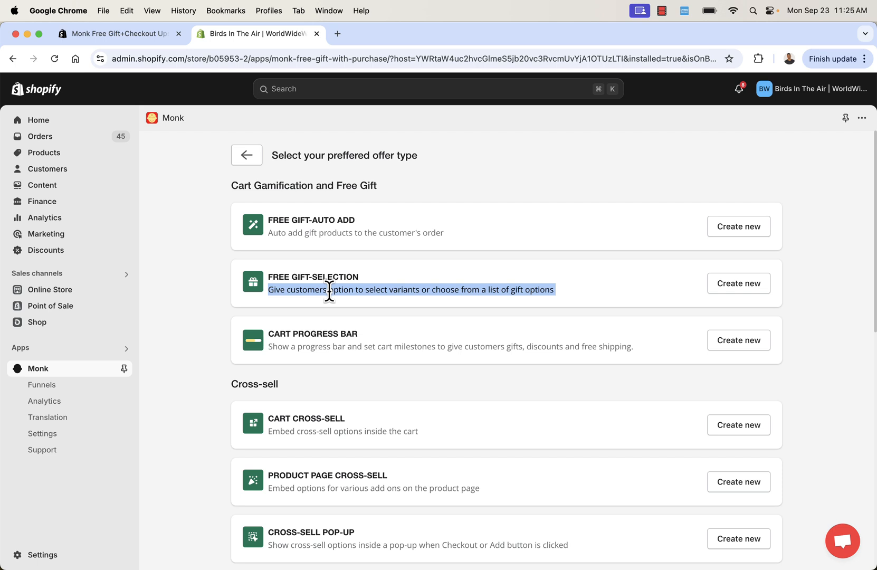
double_click(337, 344)
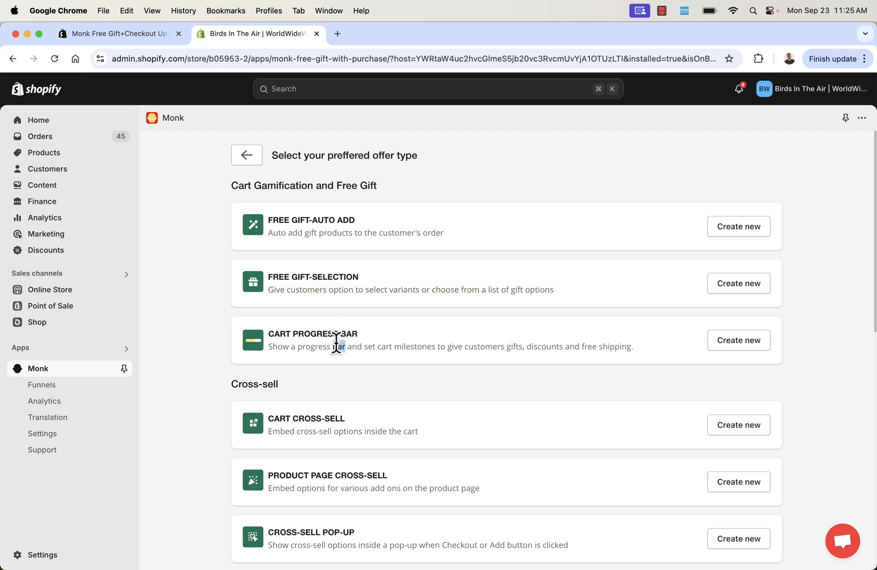
triple_click(337, 344)
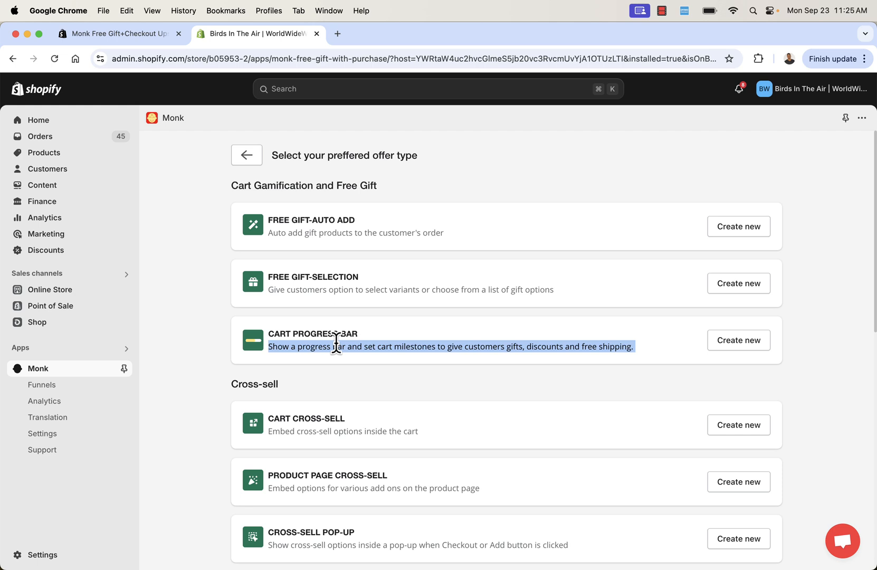
left_click(336, 344)
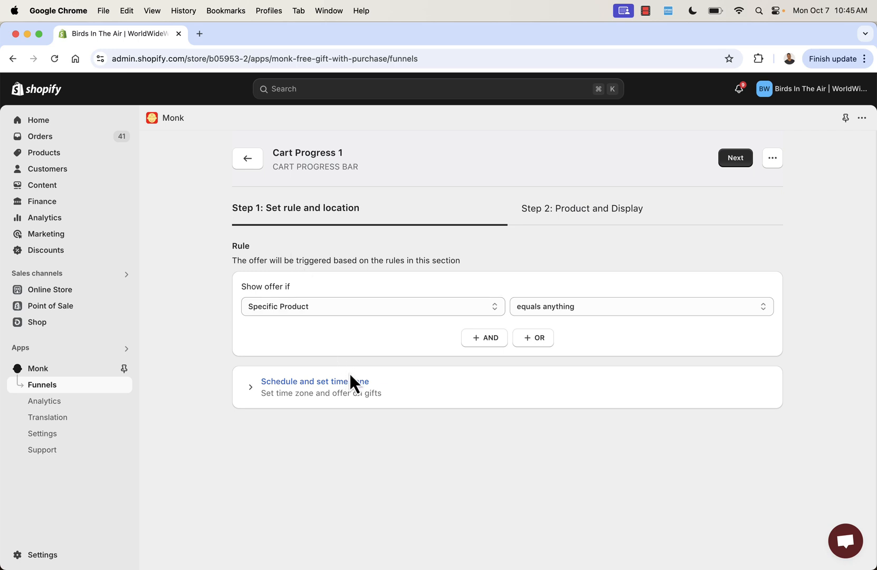
Review the Cart Progress 1 funnel's trigger rule options and its schedule and time zone settings
left_click(334, 311)
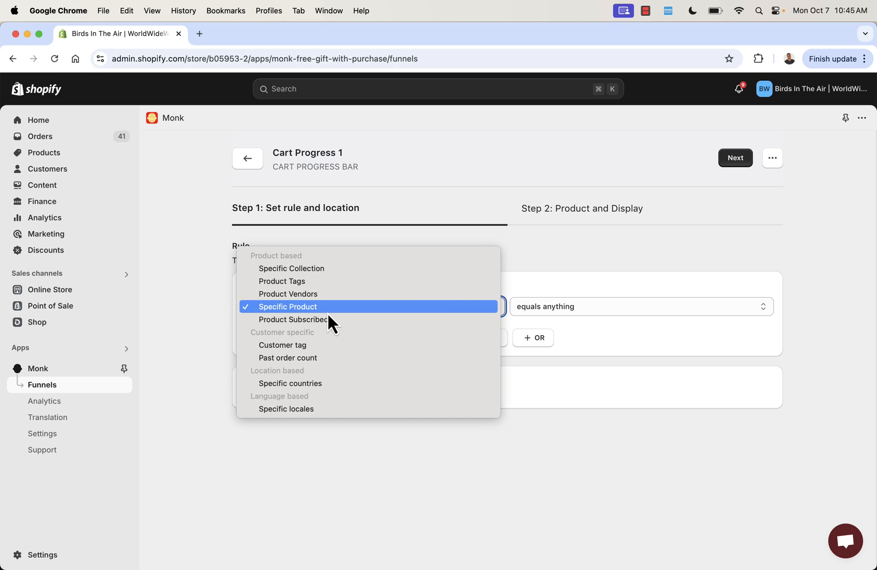
left_click(221, 313)
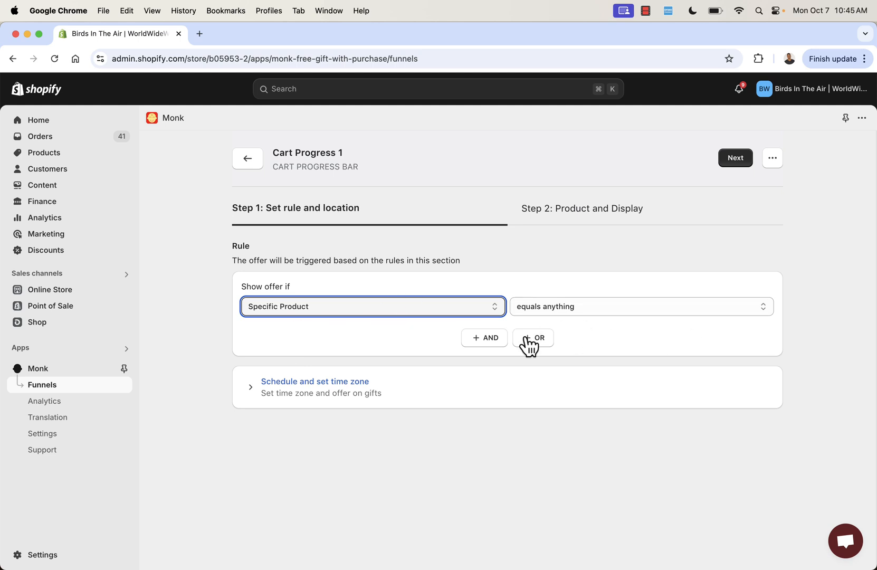
left_click(275, 385)
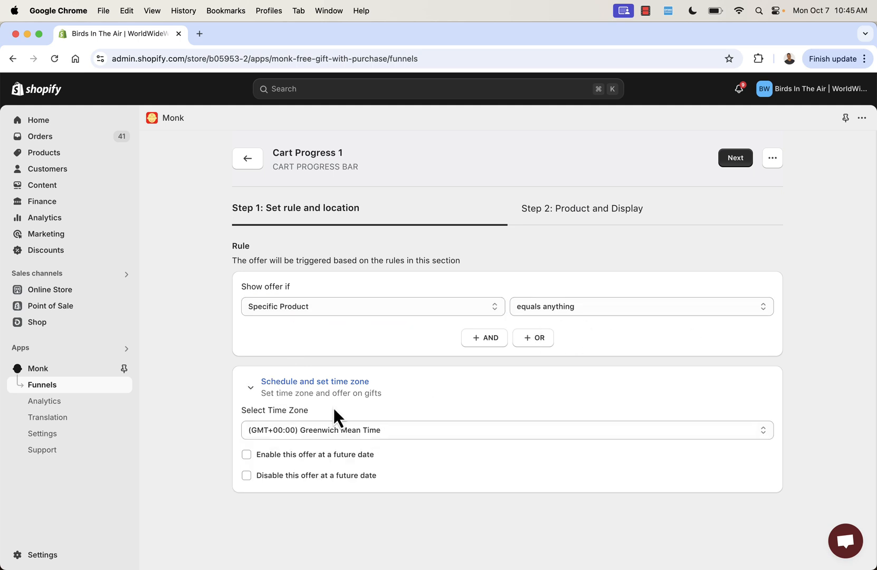
left_click(304, 382)
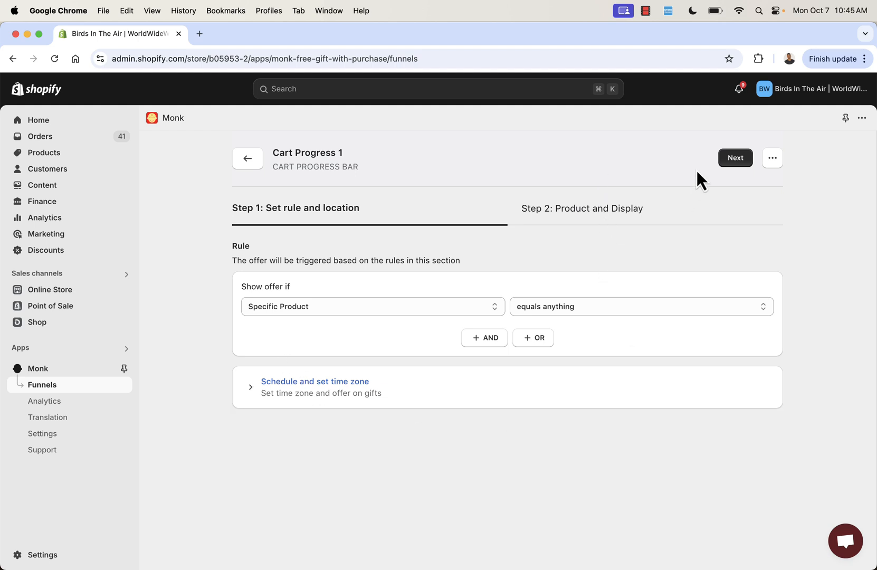
Advance the Cart Progress 1 funnel to Product and Display and review the offer setup guide
left_click(735, 159)
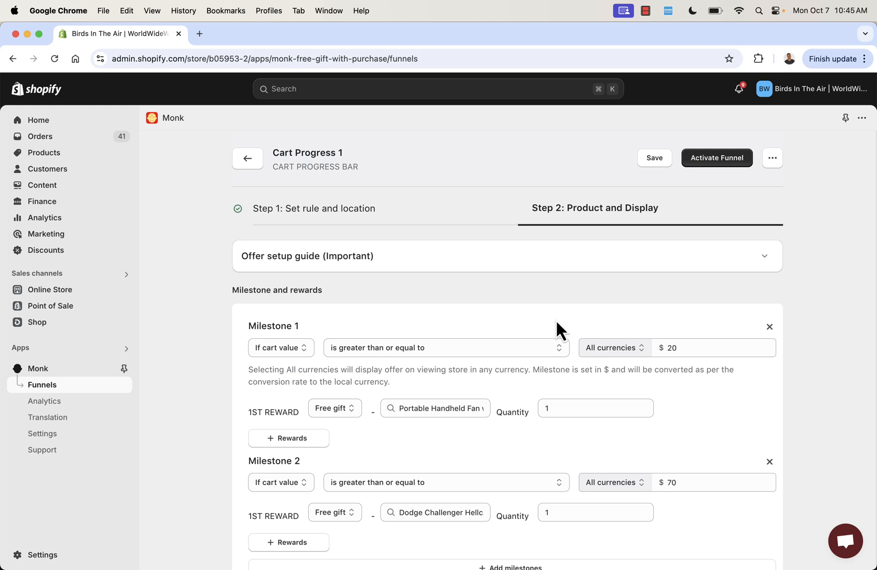
scroll(201, 312, "down", 1)
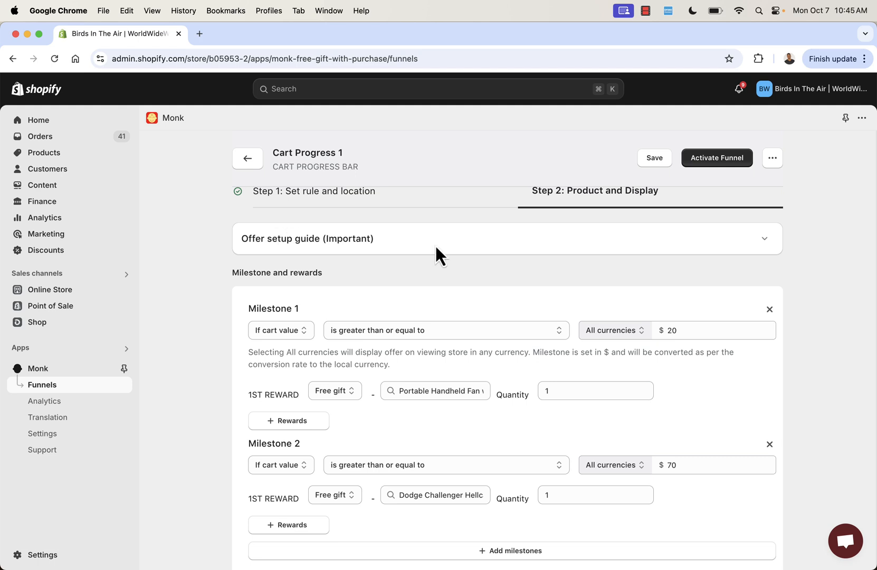
left_click(762, 243)
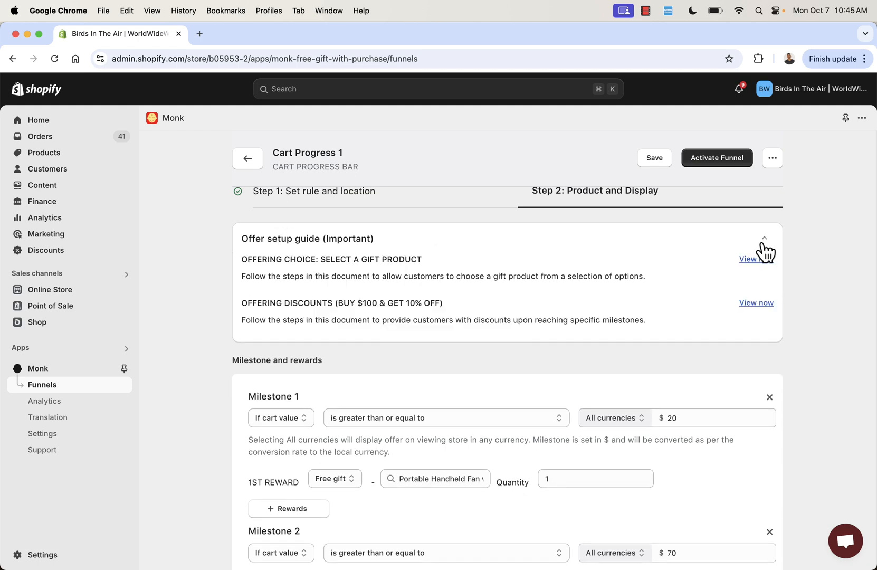
left_click(763, 244)
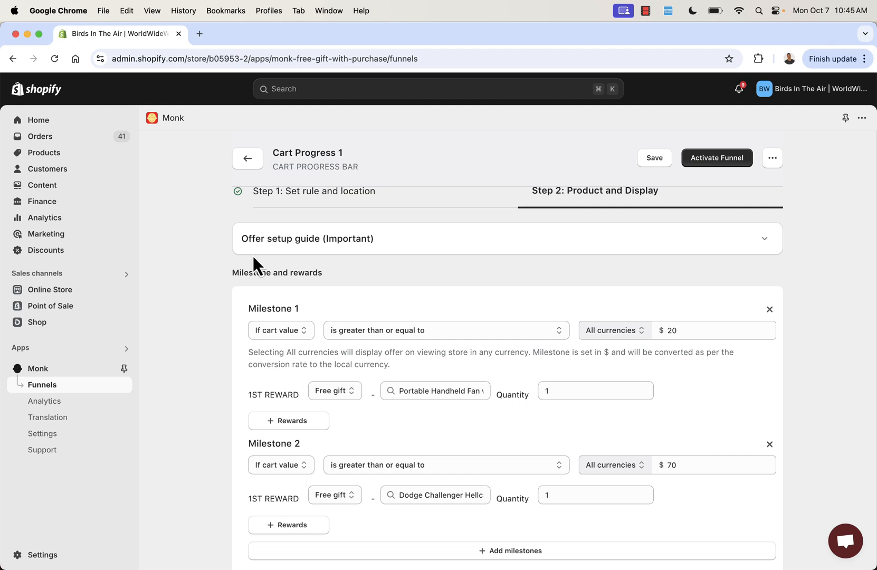
Review the milestone rewards and the condition choices for Milestone 1, keeping it based on cart value
scroll(175, 284, "down", 3)
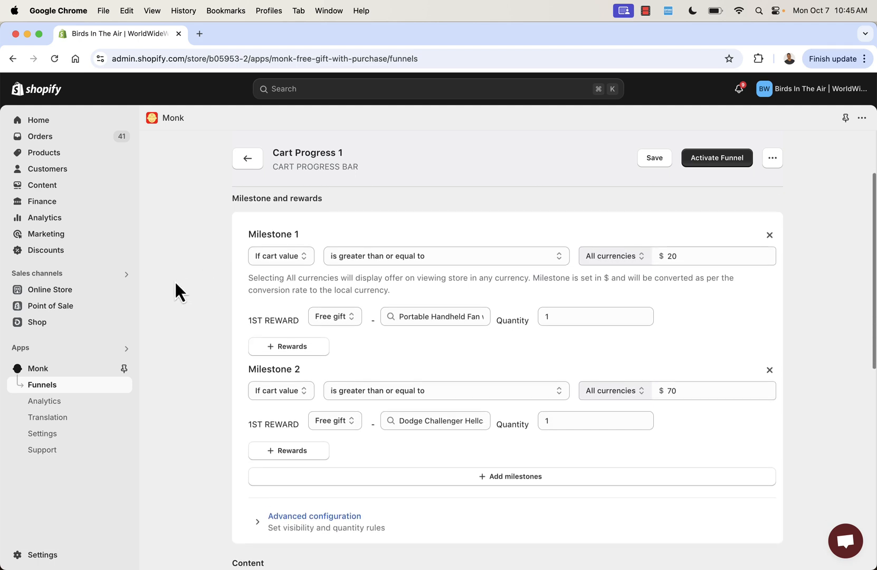
scroll(176, 283, "up", 1)
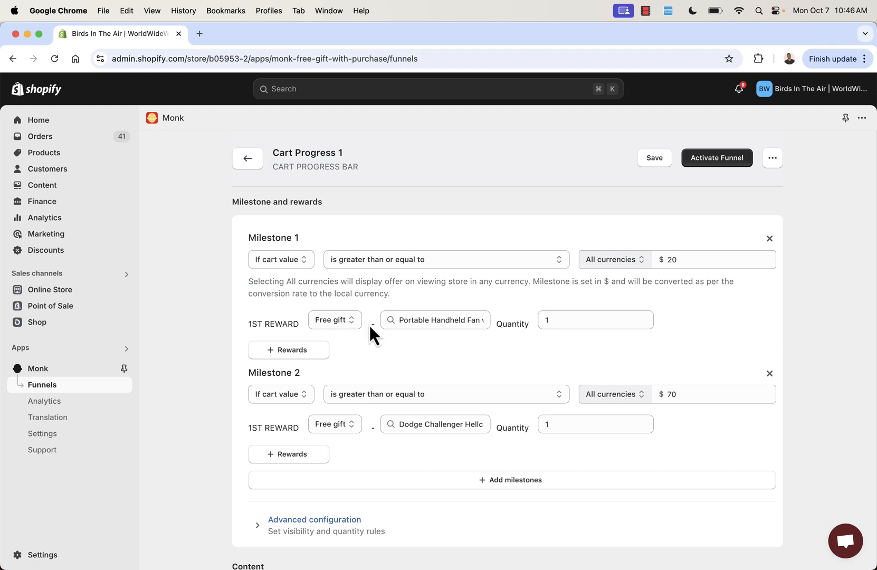
left_click(301, 262)
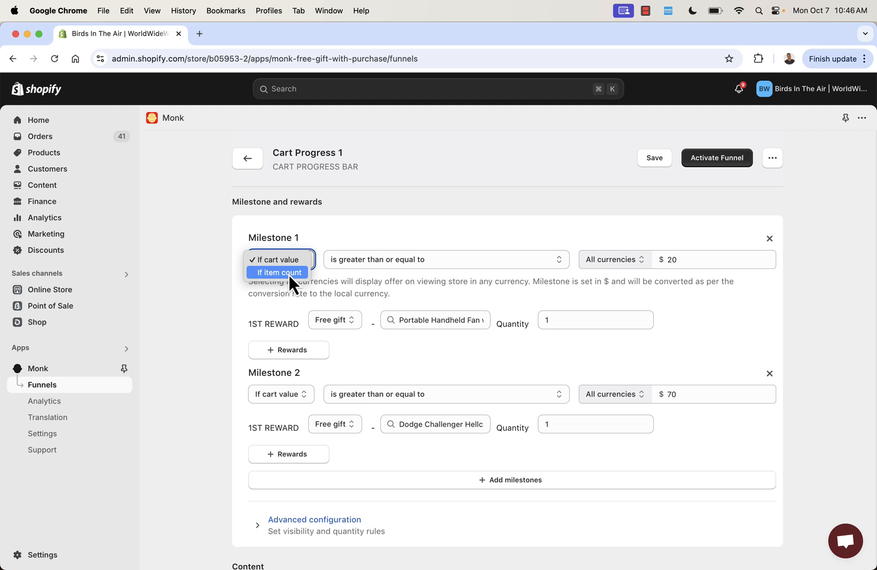
left_click(291, 259)
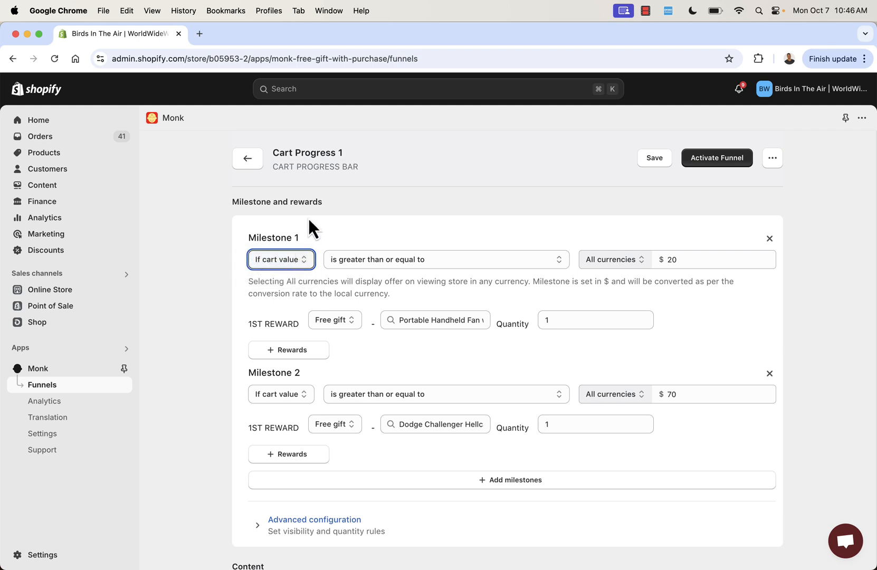
Review Milestone 1's comparison options and the product choices for its free gift, leaving both as they are
left_click(363, 230)
left_click(381, 264)
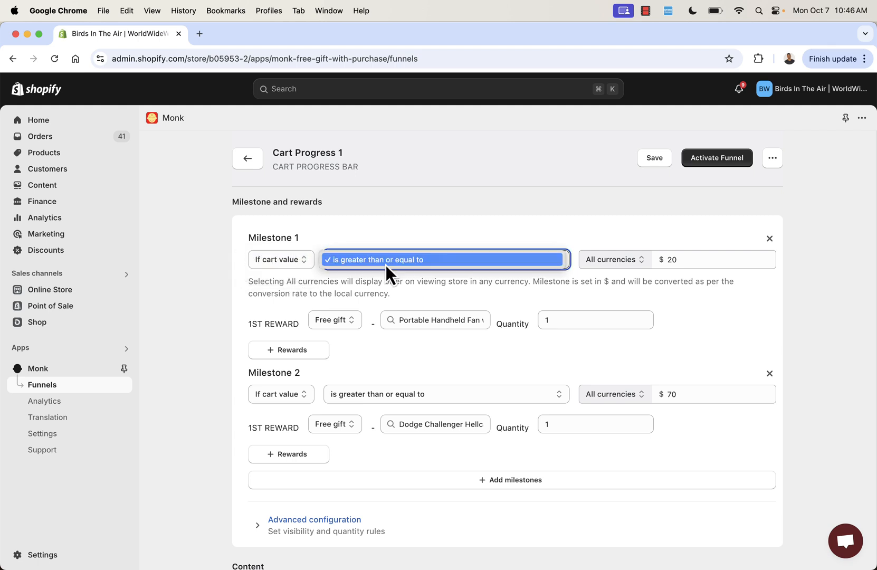
left_click(386, 264)
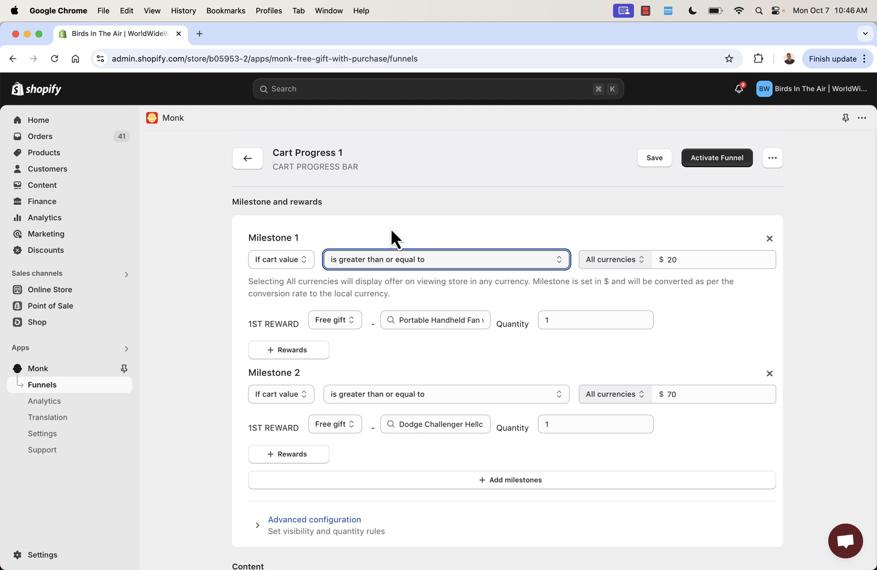
left_click(422, 321)
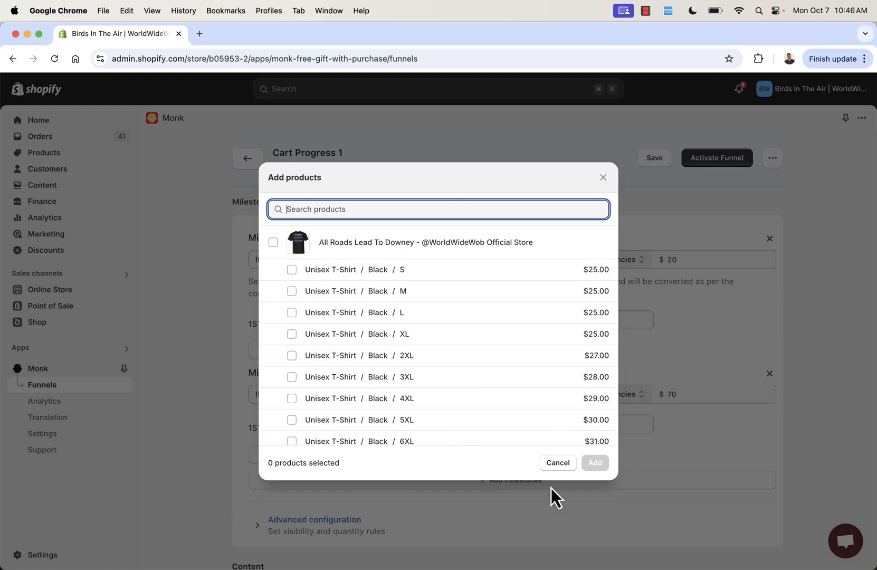
left_click(556, 465)
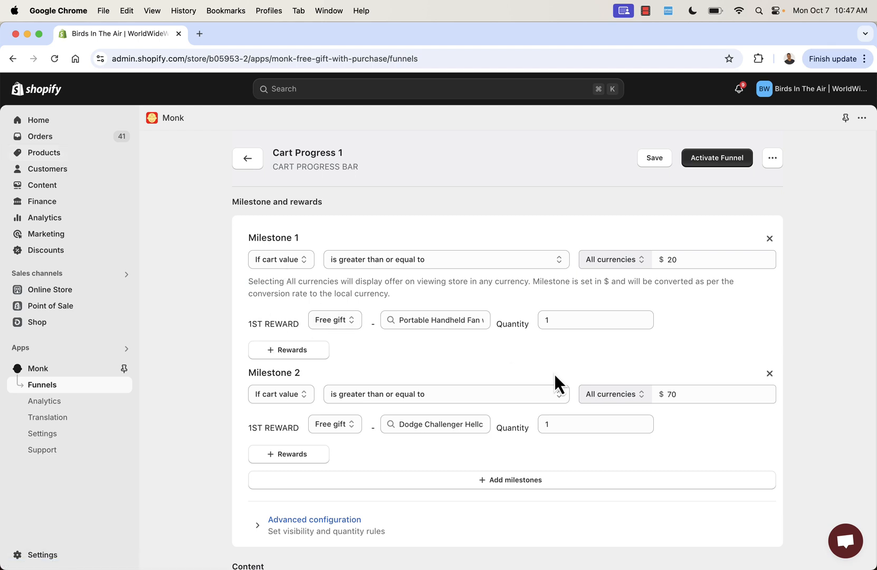
Review the Milestone 2 reward, the Content titles and the Display Settings of the Cart Progress 1 funnel
scroll(774, 348, "down", 3)
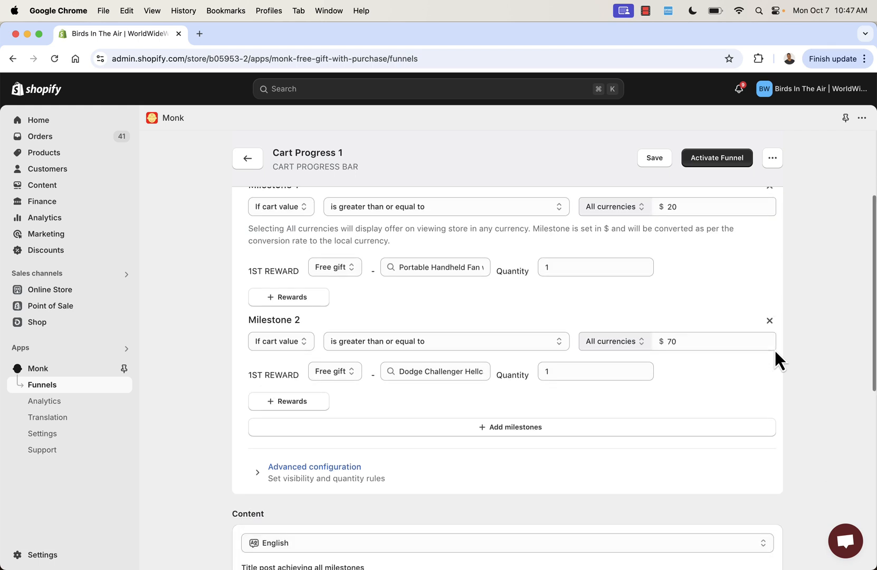
scroll(775, 352, "up", 2)
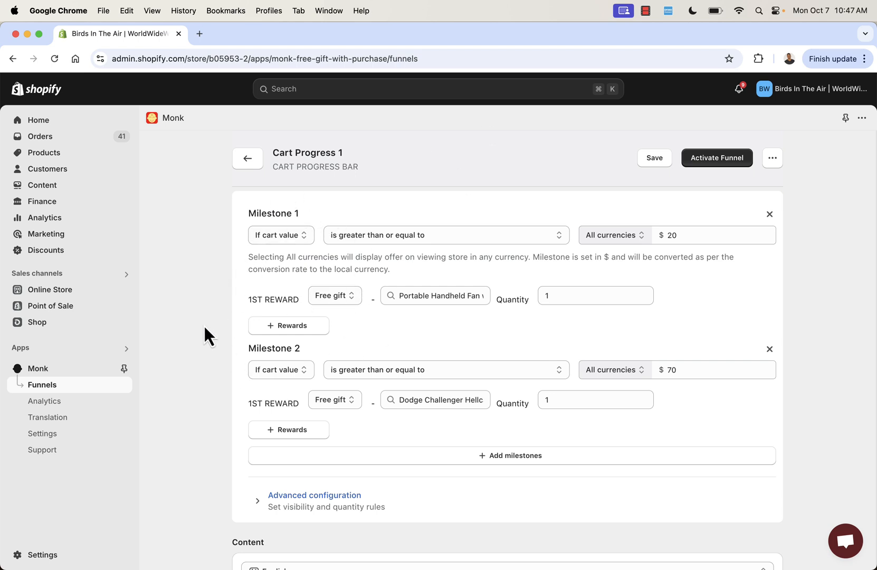
scroll(205, 327, "down", 3)
scroll(204, 324, "down", 10)
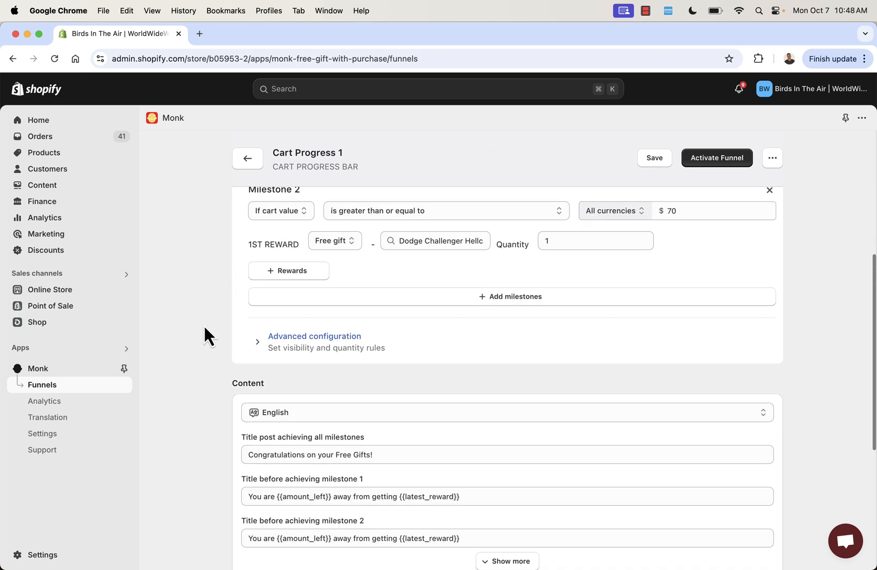
scroll(204, 325, "down", 3)
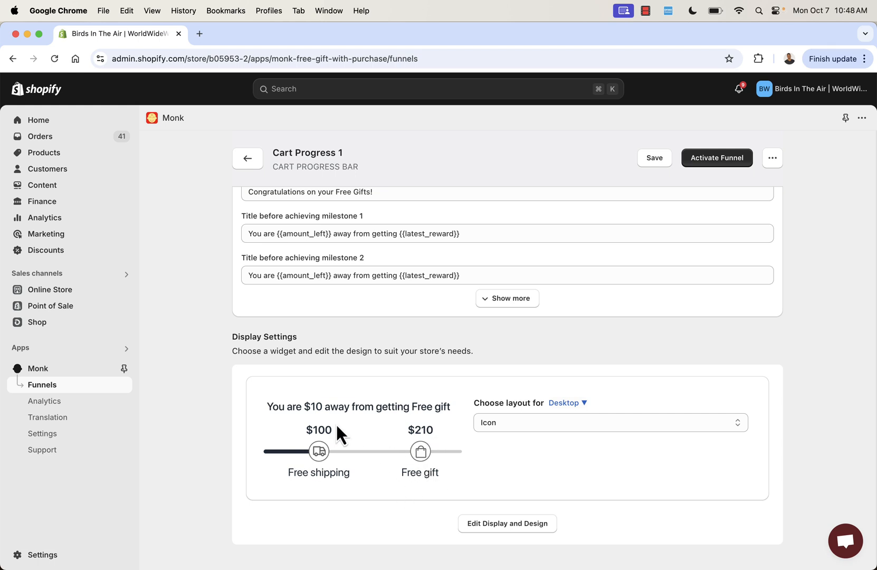
scroll(336, 423, "up", 10)
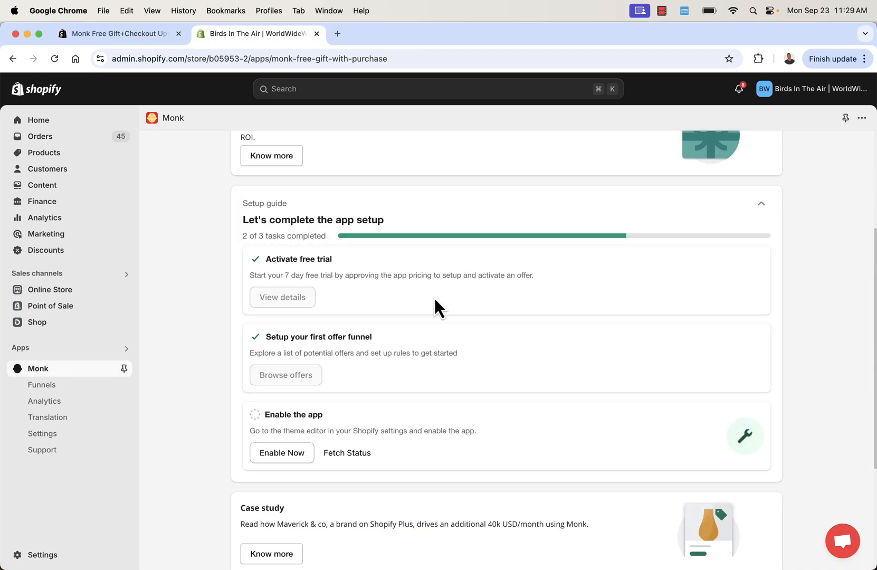
Enable the Monk app embed in the Dawn theme from the setup guide, save the theme and close its editor
scroll(433, 297, "down", 2)
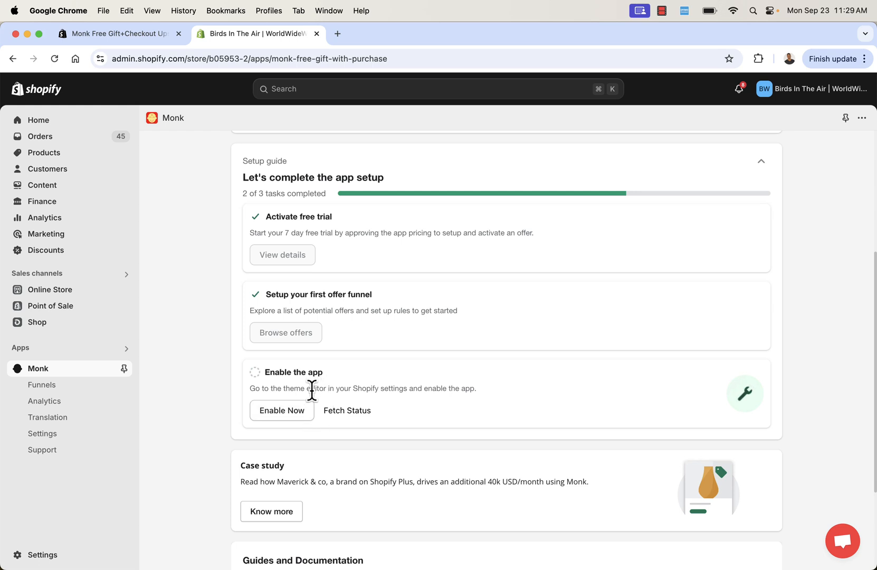
left_click(287, 411)
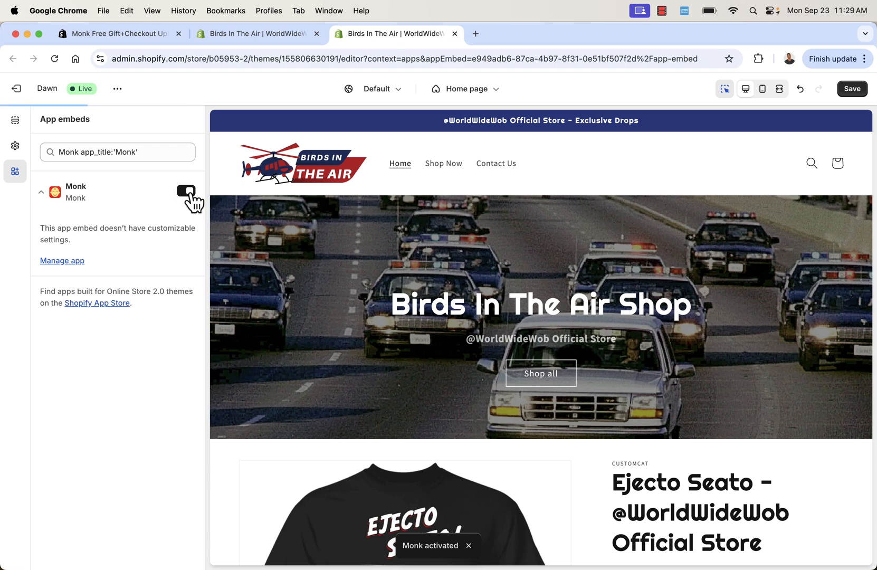
left_click(851, 90)
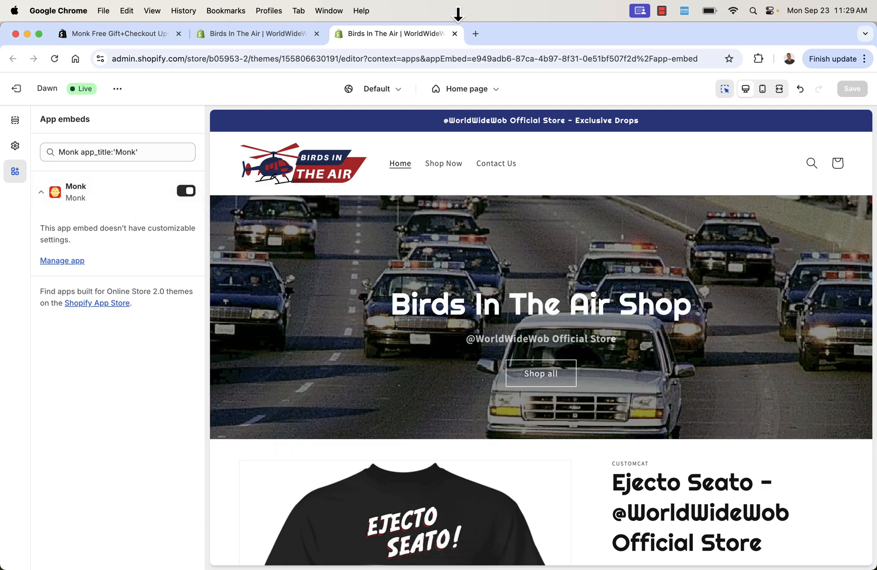
left_click(455, 33)
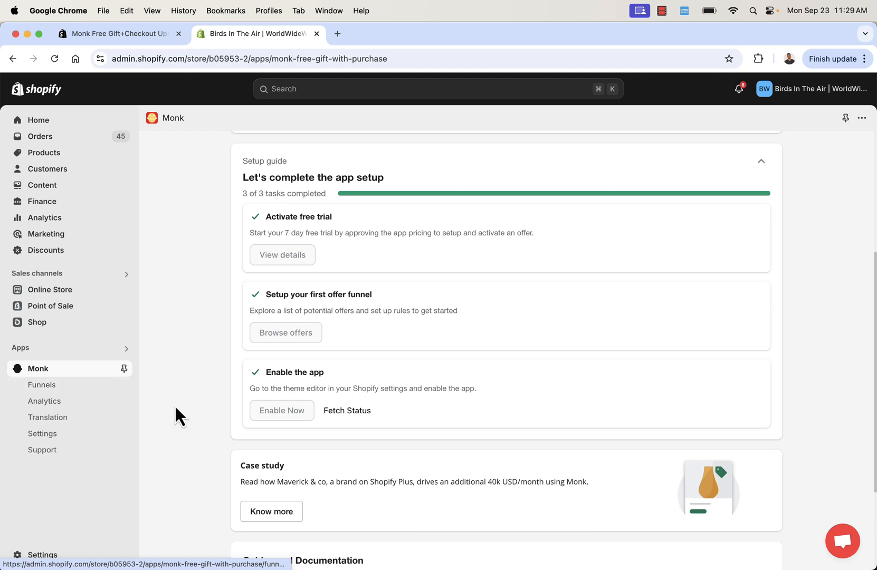
Examine Monk's global analytics, including the Total impact and Consolidated offer view metrics
scroll(175, 405, "down", 3)
left_click(46, 402)
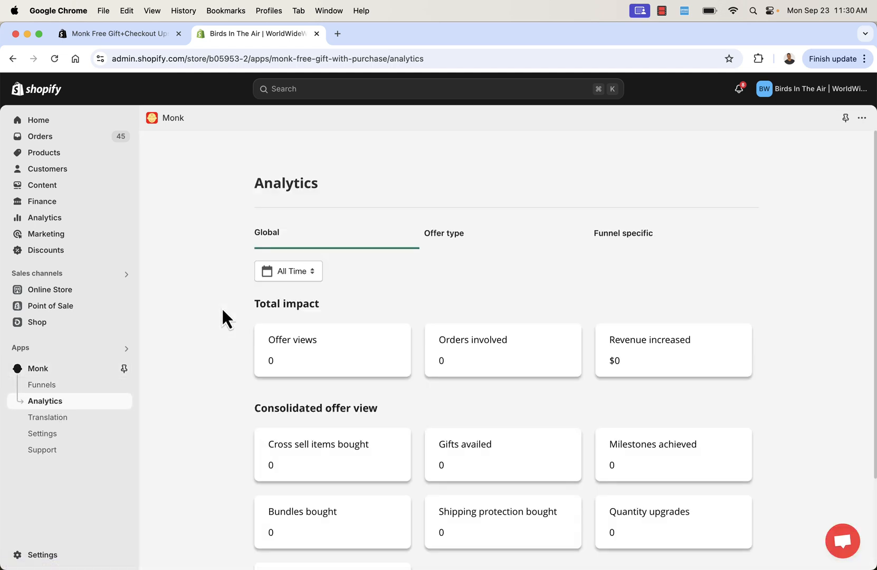
scroll(222, 311, "down", 4)
scroll(222, 311, "up", 4)
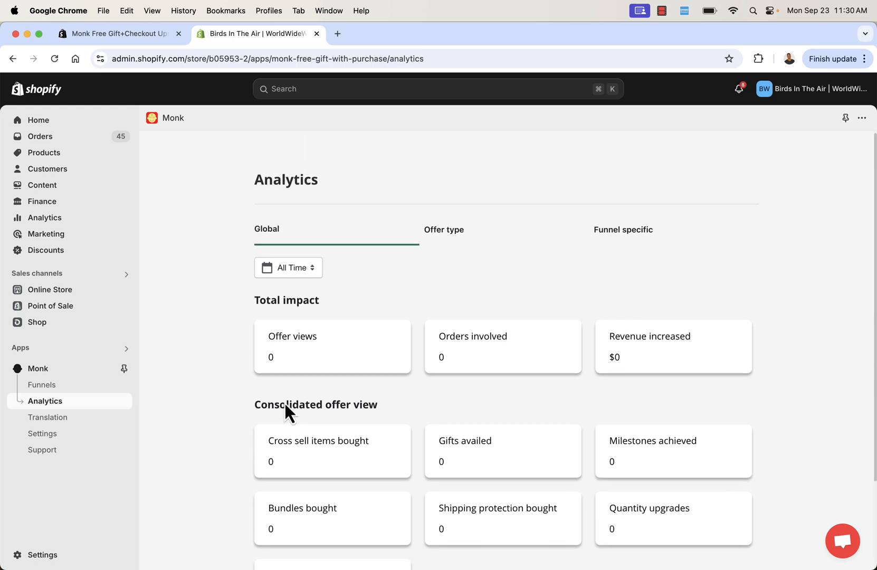
triple_click(650, 347)
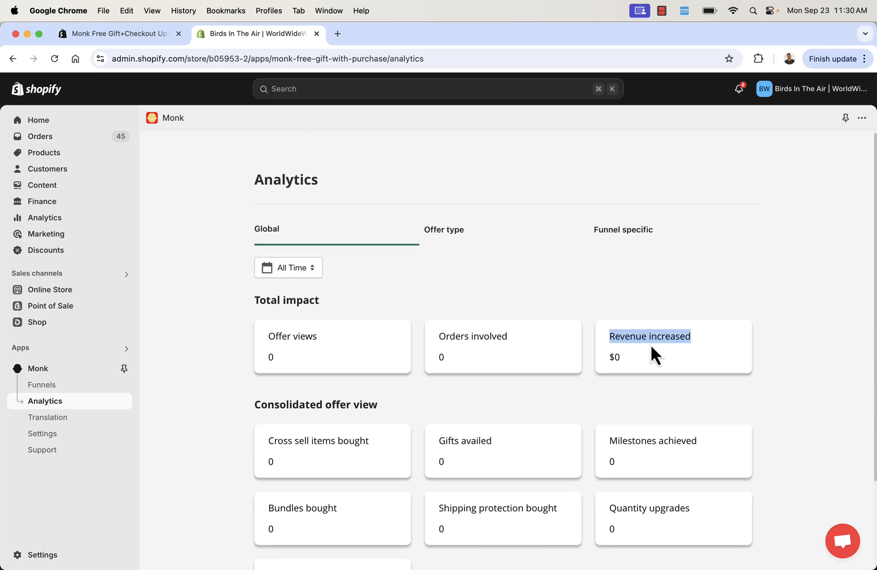
left_click(651, 347)
scroll(650, 346, "down", 4)
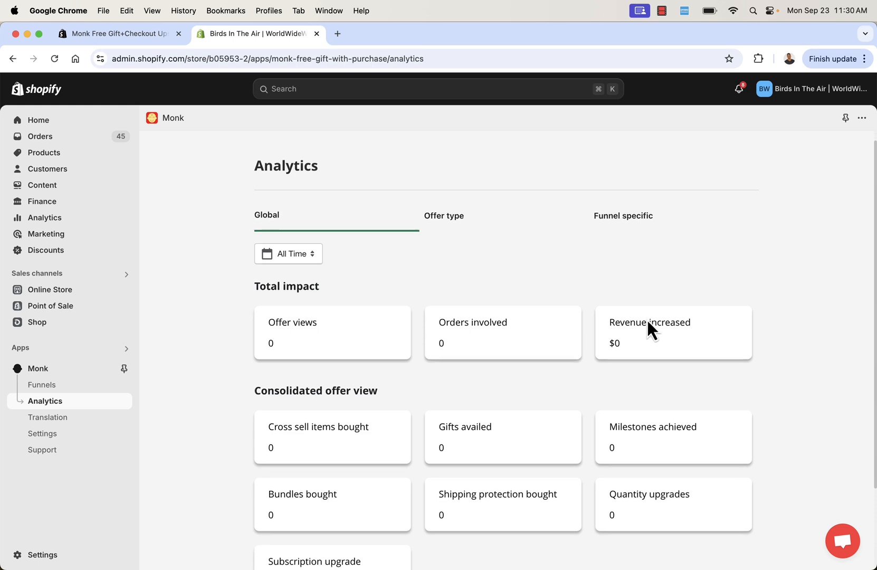
scroll(647, 321, "up", 4)
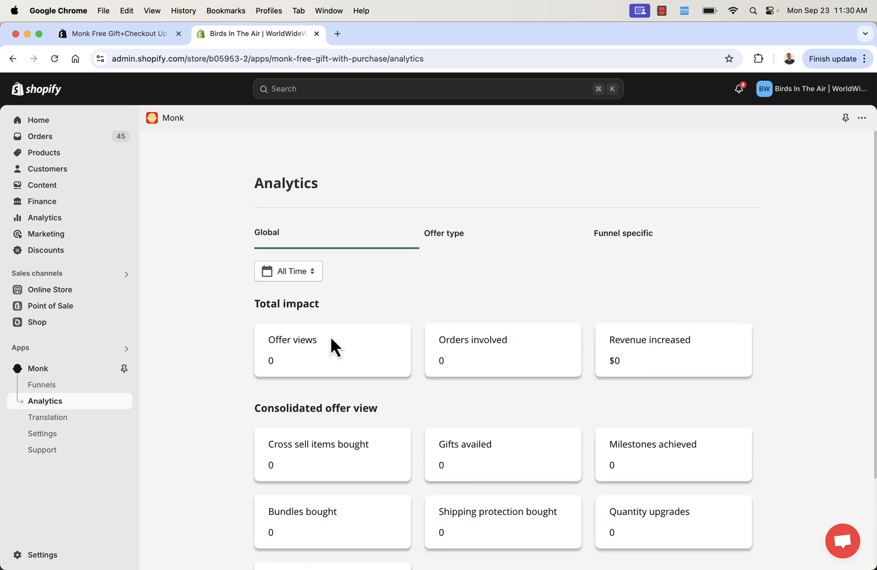
left_click(71, 434)
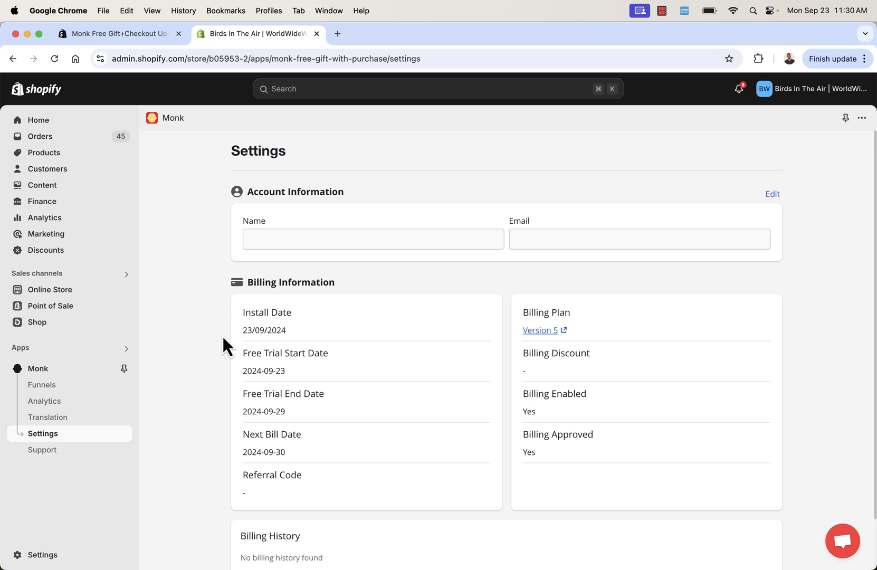
left_click(60, 387)
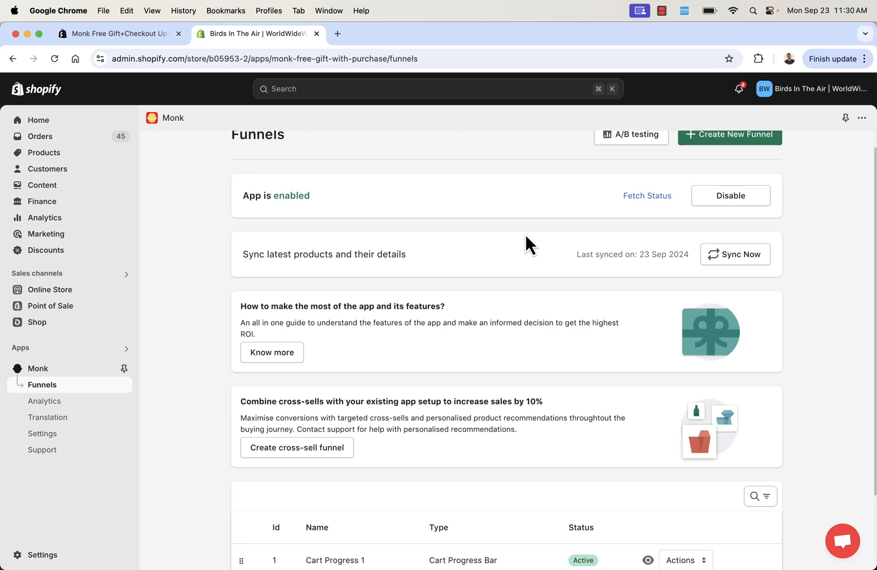
scroll(565, 224, "down", 3)
scroll(564, 220, "down", 1)
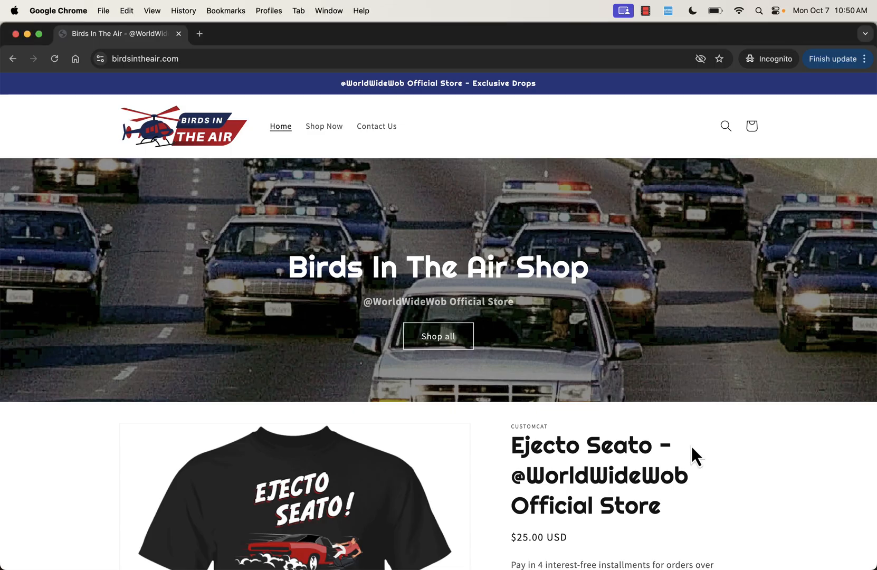
On the birdsintheair.com storefront, add the Ejecto Seato black Unisex T-Shirt in size L to the cart
scroll(692, 448, "down", 1)
scroll(692, 448, "down", 5)
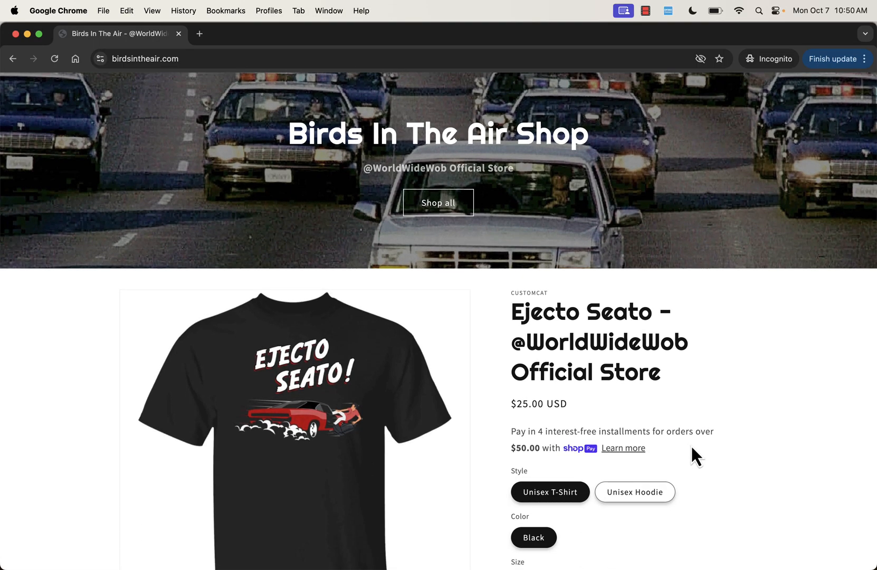
scroll(692, 448, "down", 3)
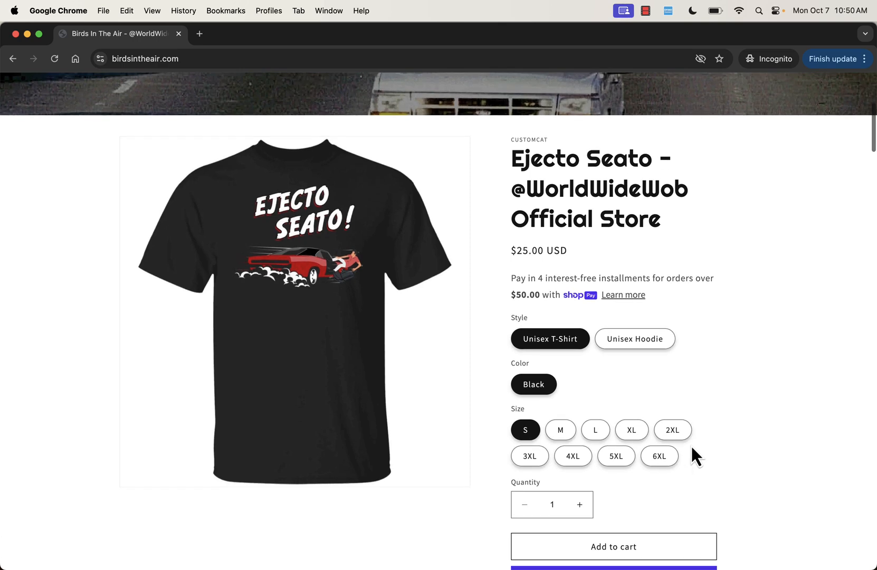
scroll(692, 447, "up", 1)
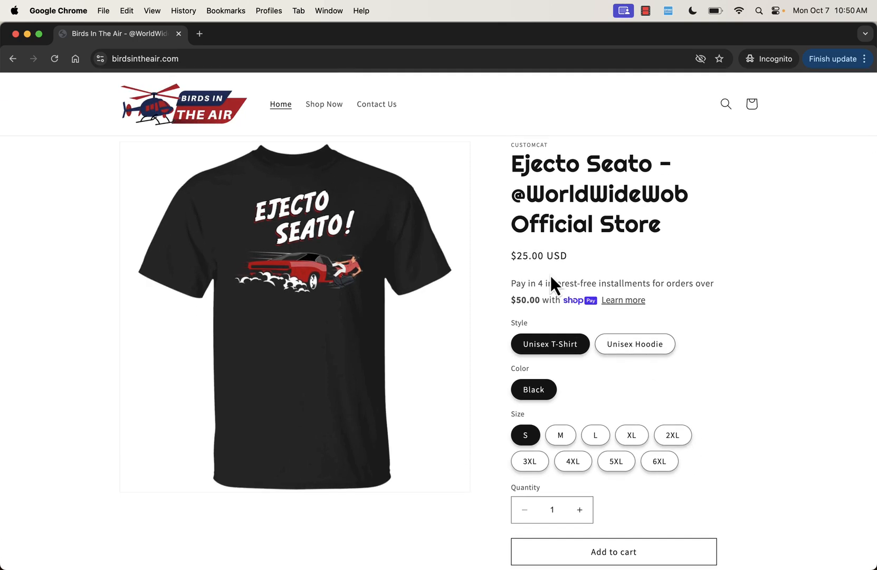
scroll(572, 212, "down", 3)
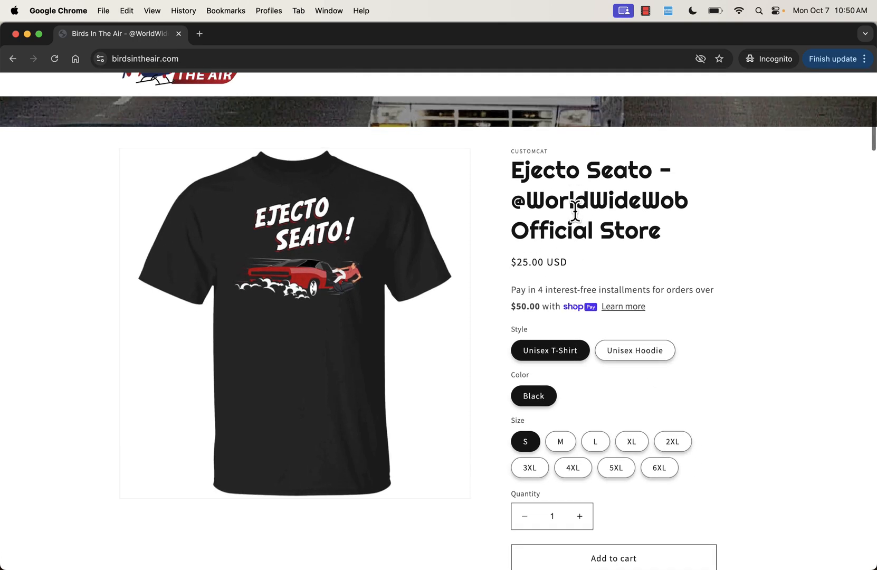
left_click(595, 365)
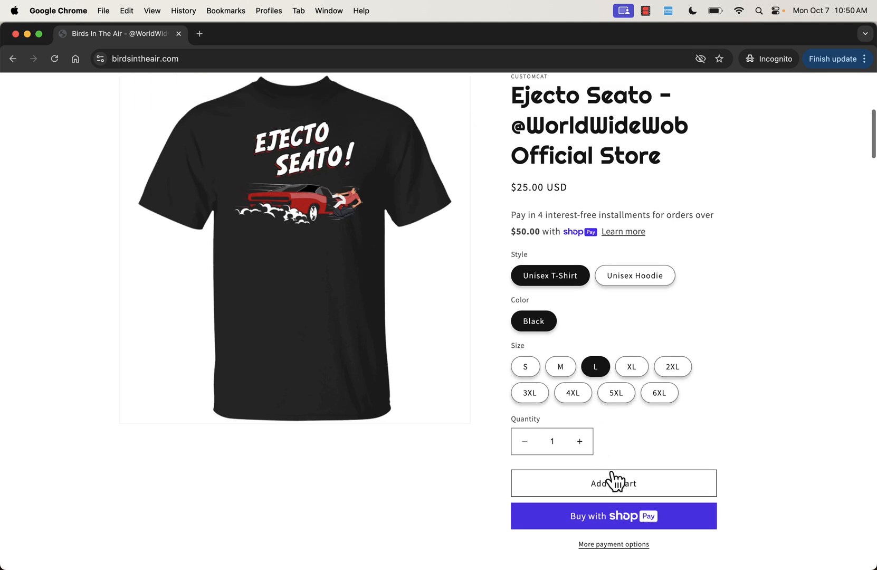
left_click(613, 477)
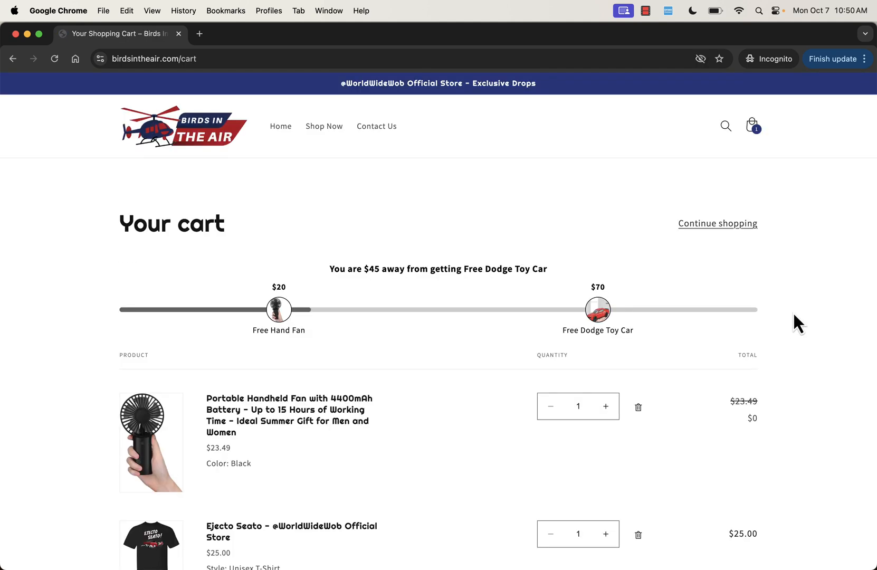
Examine the cart's progress bar, its next-reward message and the free handheld fan's discounted price
scroll(794, 315, "down", 3)
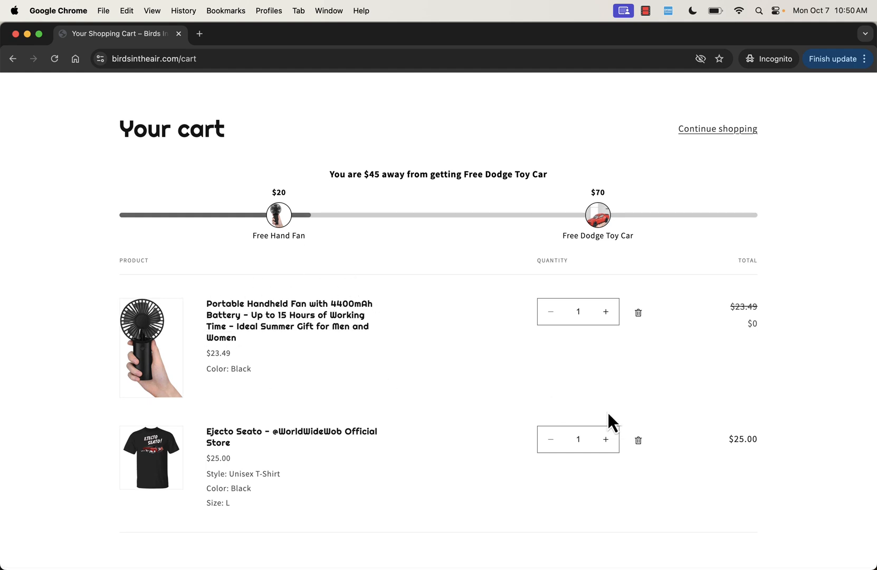
left_click(241, 358)
left_click_drag(728, 296, 765, 308)
left_click(767, 307)
scroll(746, 305, "down", 3)
scroll(746, 306, "up", 3)
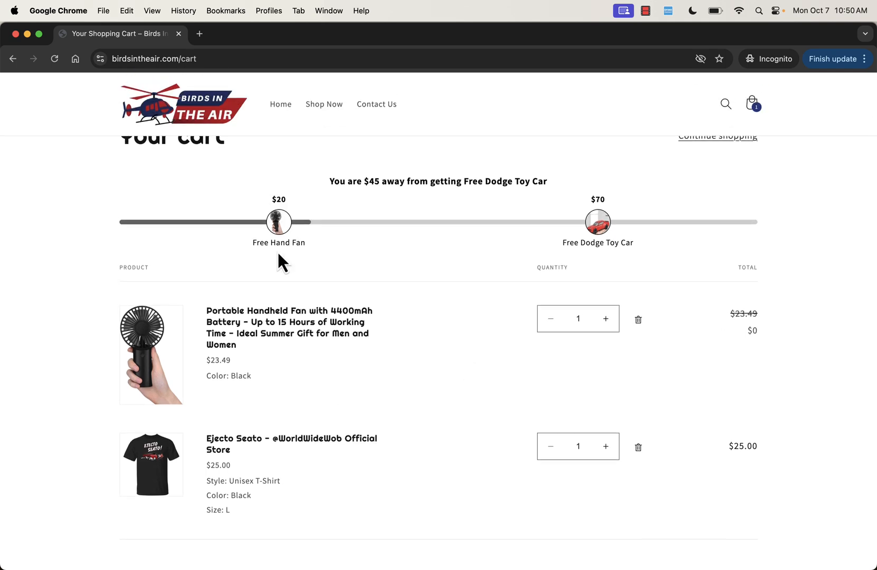
triple_click(386, 182)
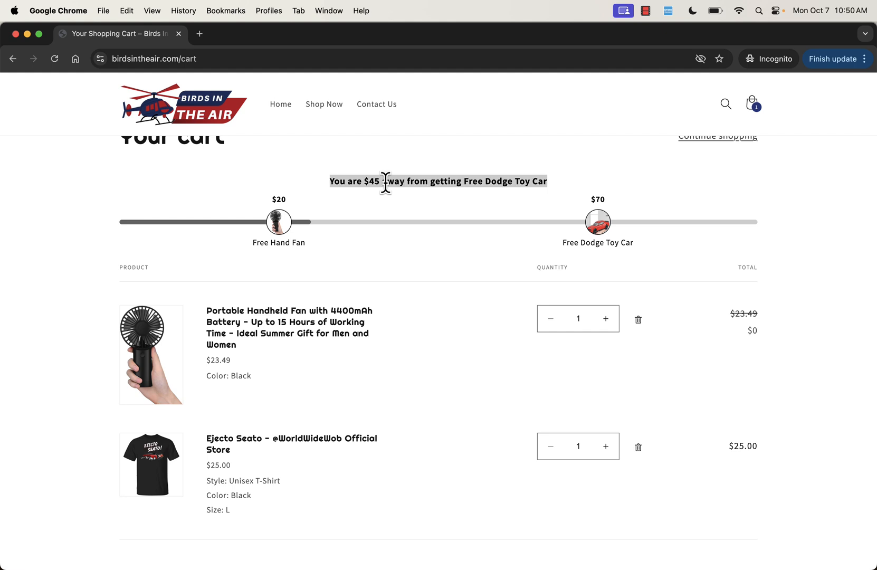
scroll(386, 182, "up", 3)
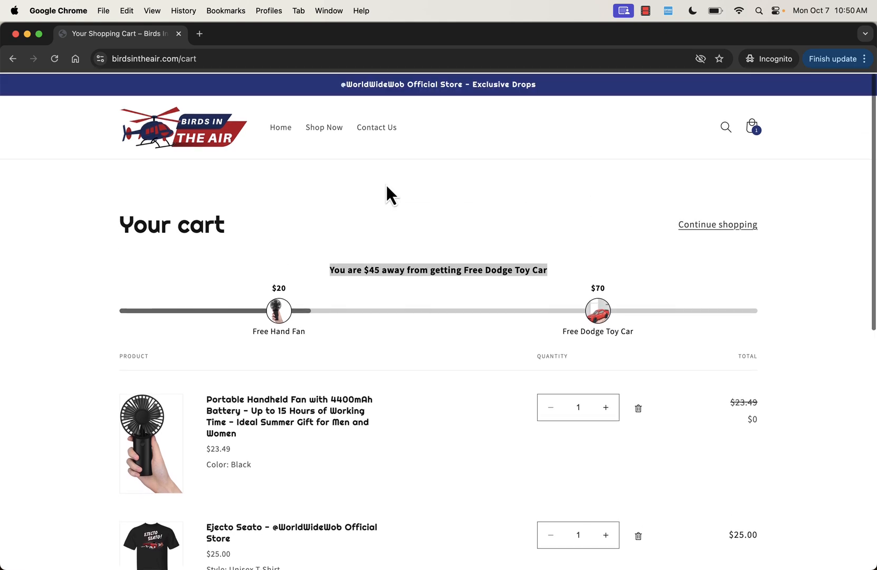
left_click(380, 288)
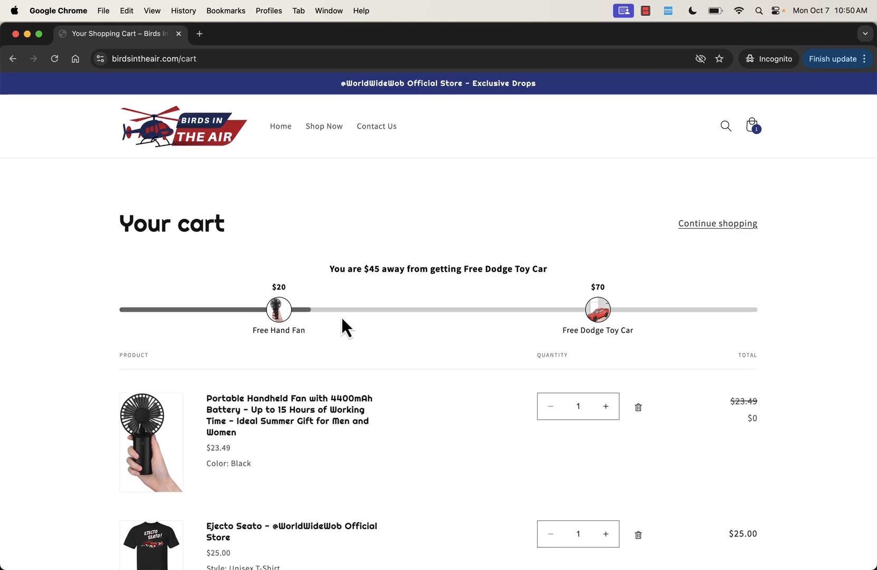
triple_click(385, 266)
left_click(385, 267)
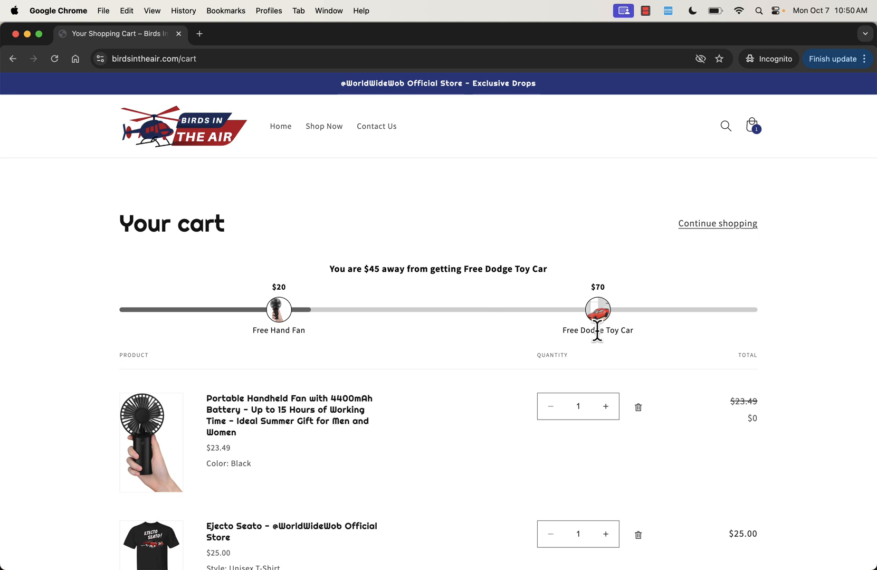
Add the Ejecto Seato black Unisex Hoodie in size L from the shop's product collection to the cart
left_click(323, 127)
scroll(325, 317, "down", 5)
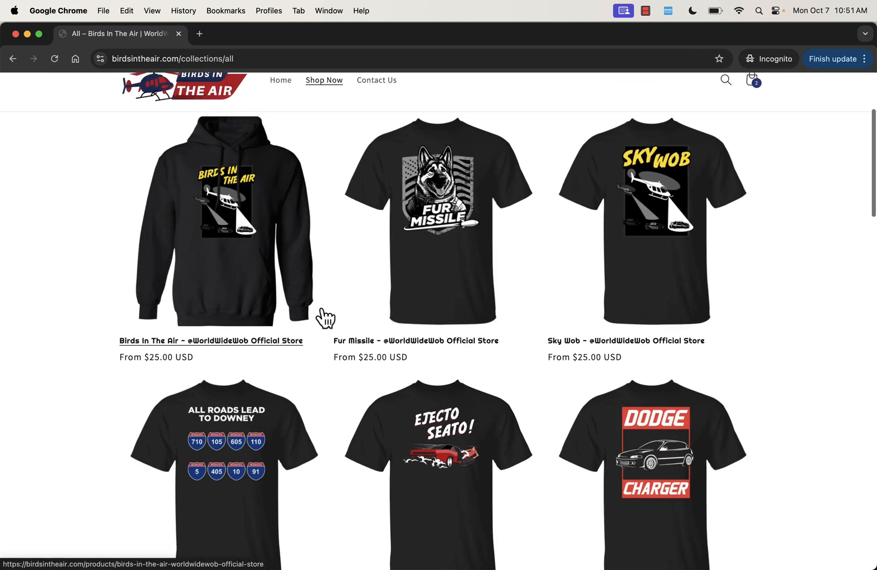
left_click(438, 401)
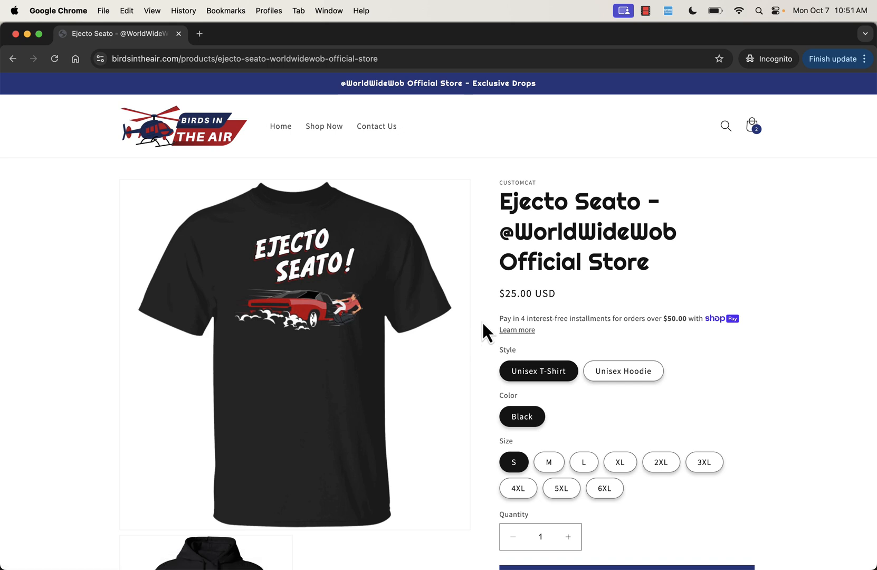
scroll(483, 324, "down", 1)
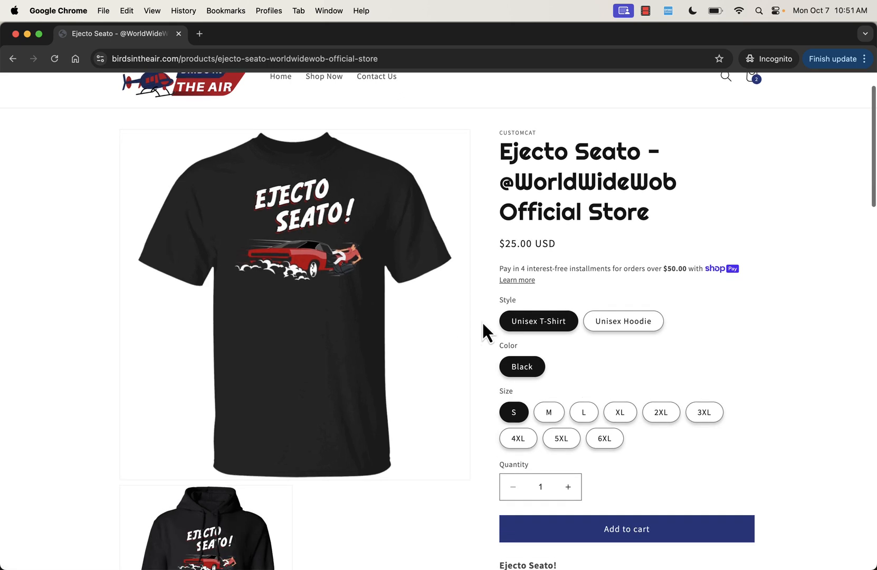
left_click(605, 327)
scroll(606, 319, "down", 1)
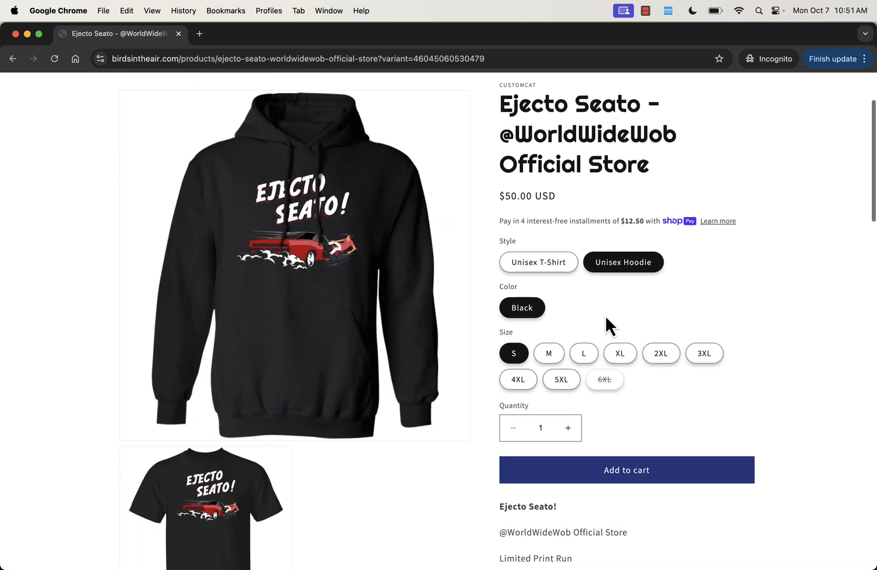
left_click(587, 354)
scroll(587, 356, "down", 1)
left_click(568, 465)
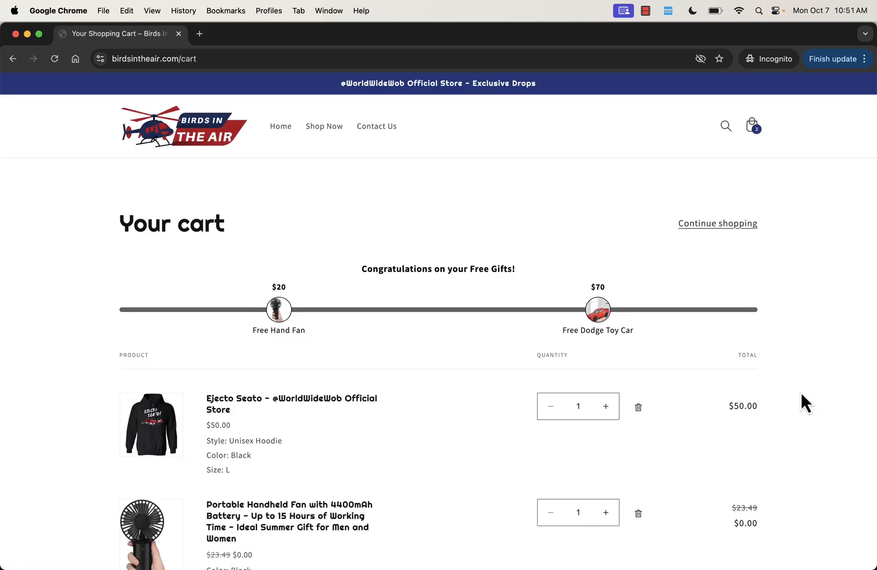
Examine the cart's line items, comparing the original and discounted prices of the Dodge Challenger model and the handheld fan
scroll(802, 393, "down", 4)
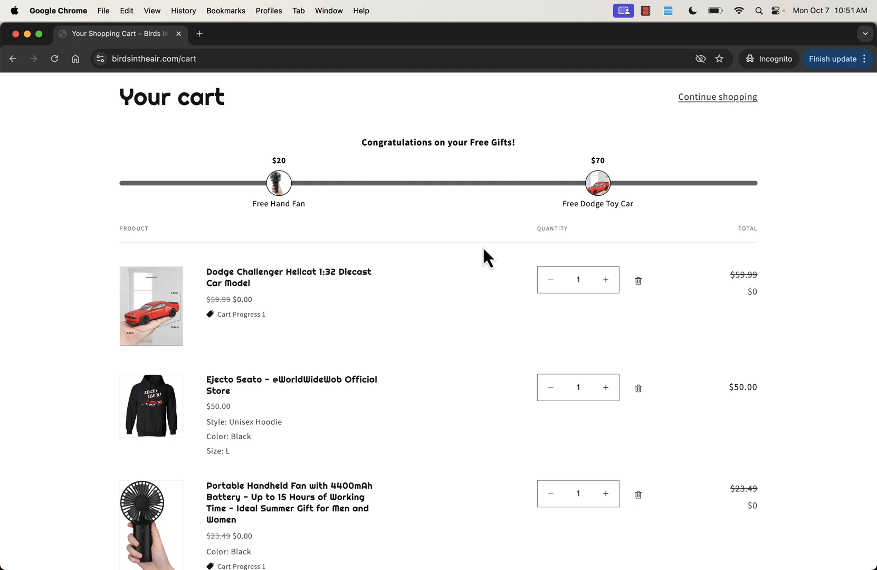
scroll(482, 245, "down", 1)
scroll(483, 245, "up", 1)
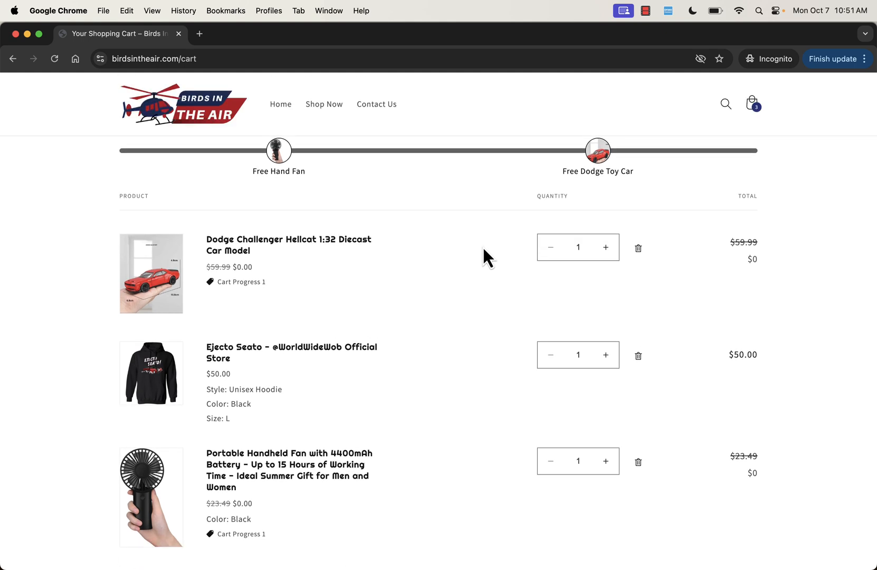
scroll(483, 248, "down", 3)
scroll(483, 245, "up", 5)
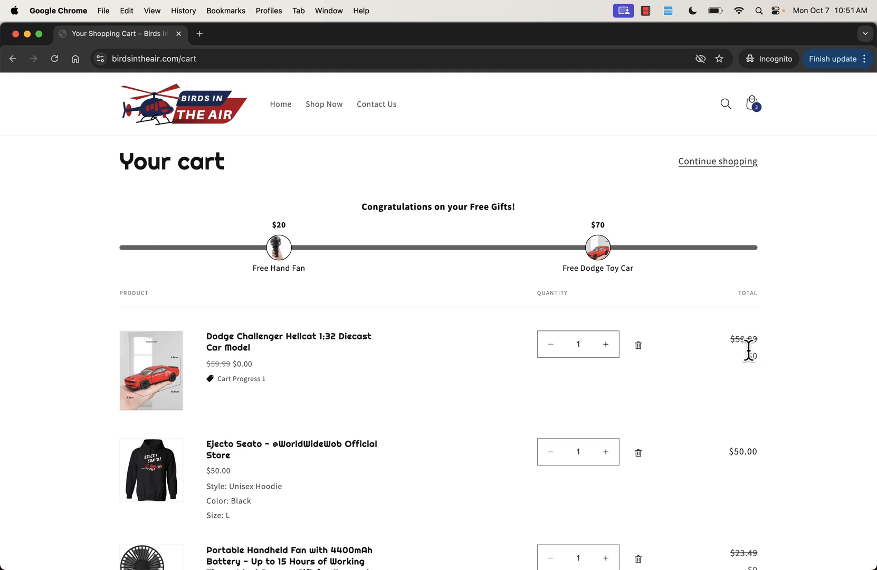
left_click_drag(748, 355, 753, 356)
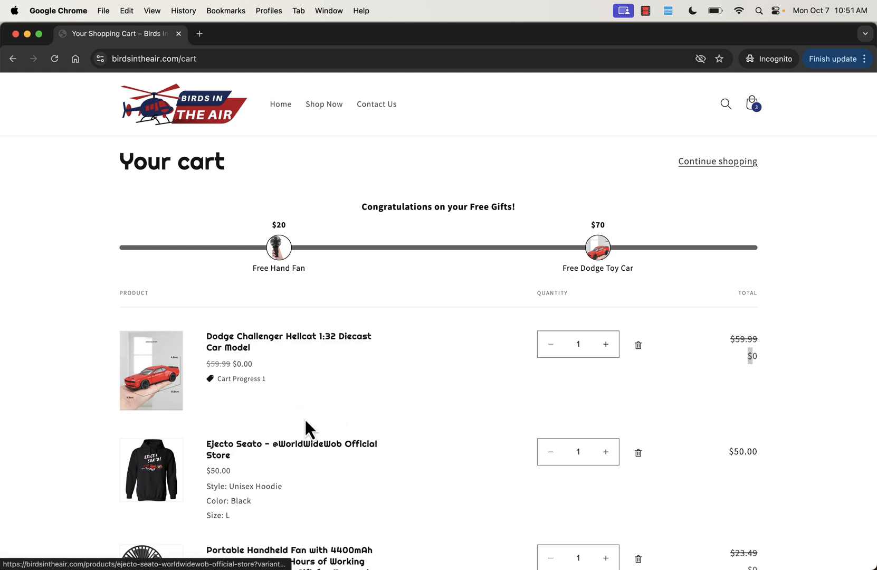
scroll(322, 338, "down", 2)
scroll(323, 319, "down", 4)
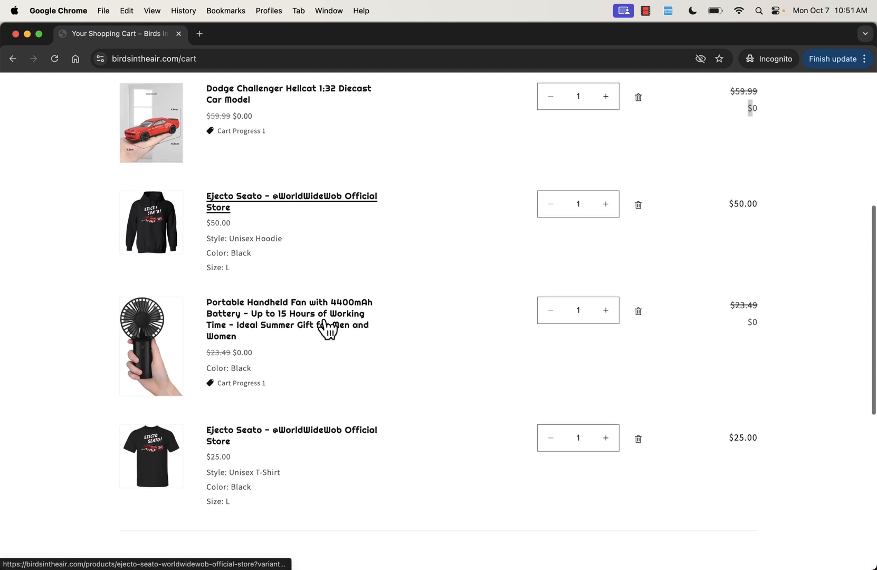
Read the message above the cart's progress bar and check its two gift milestones
scroll(323, 319, "up", 3)
scroll(323, 319, "up", 3)
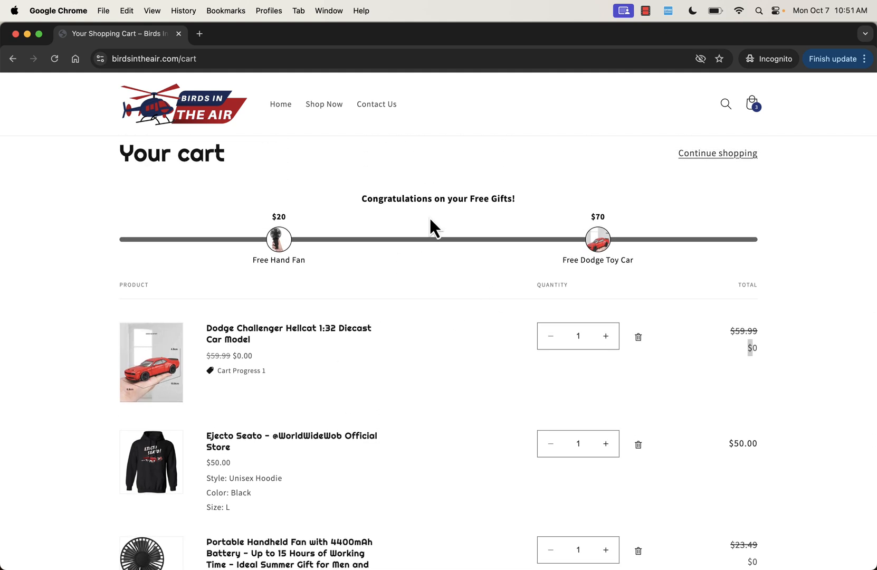
triple_click(381, 201)
left_click(391, 227)
scroll(390, 227, "up", 1)
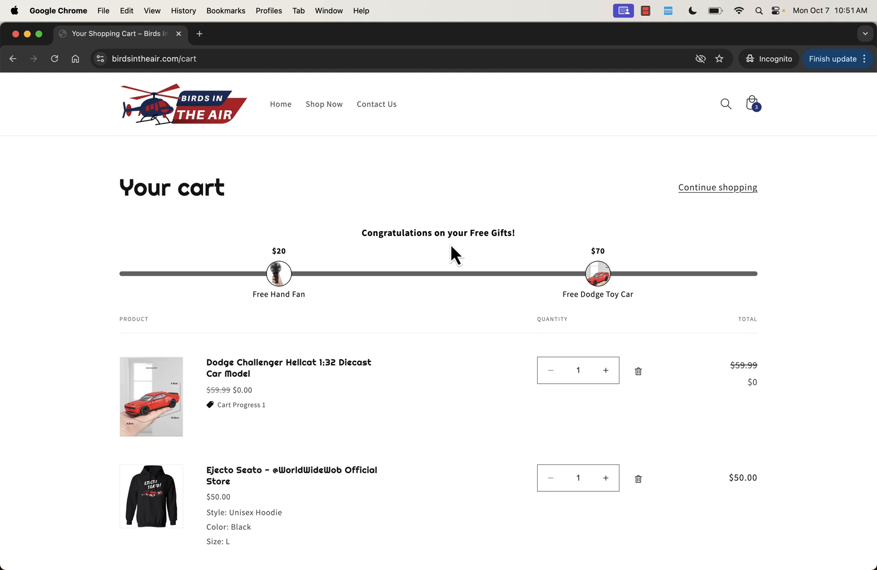
scroll(451, 246, "down", 1)
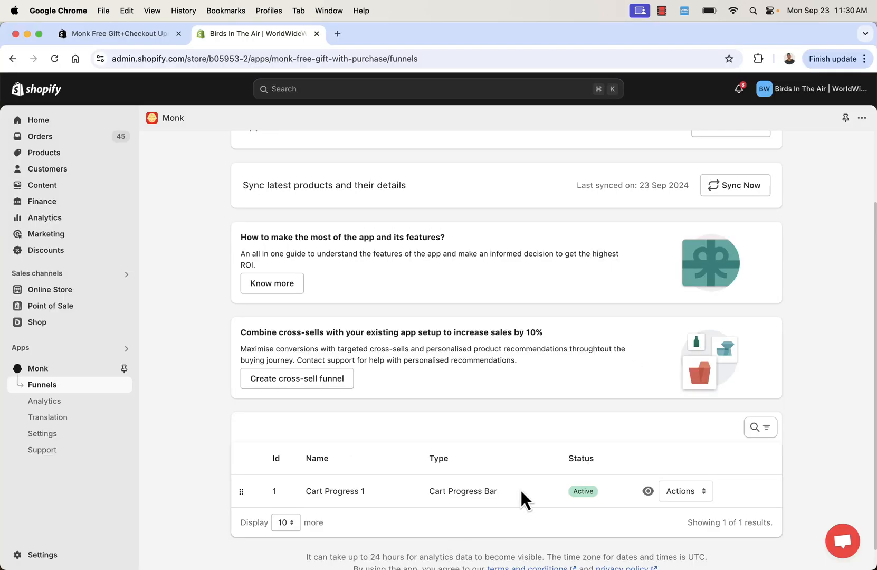
In Monk's funnels in the Shopify admin, create a new funnel of the Free Gift-Auto Add type
scroll(509, 474, "up", 3)
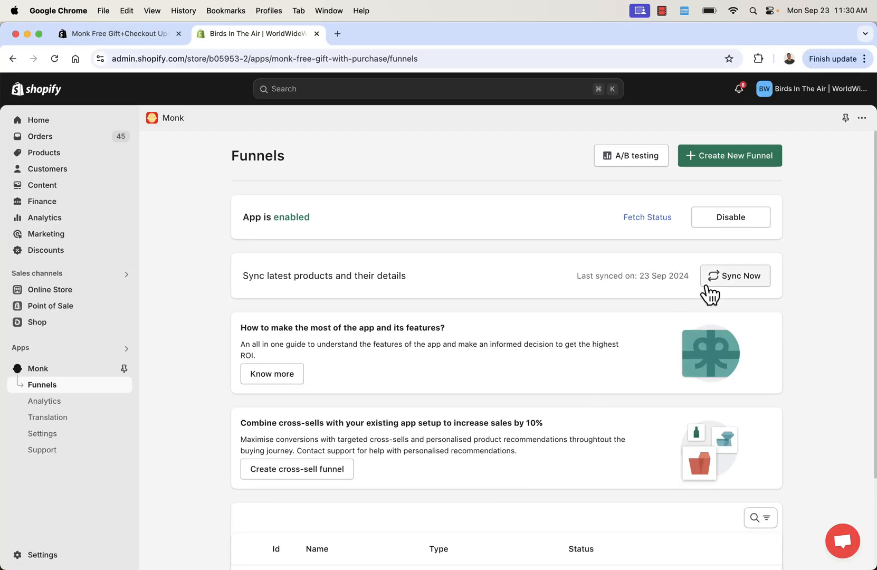
left_click(714, 159)
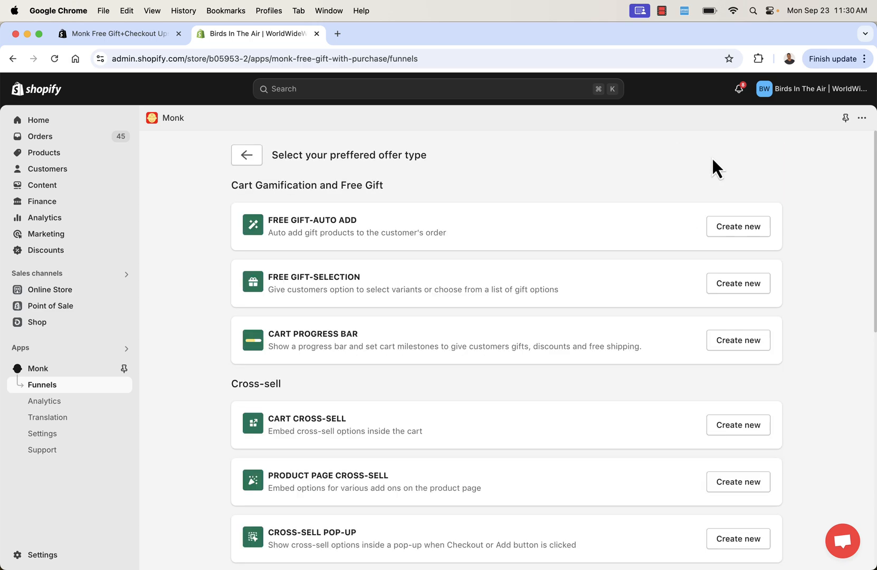
left_click(747, 230)
left_click(478, 359)
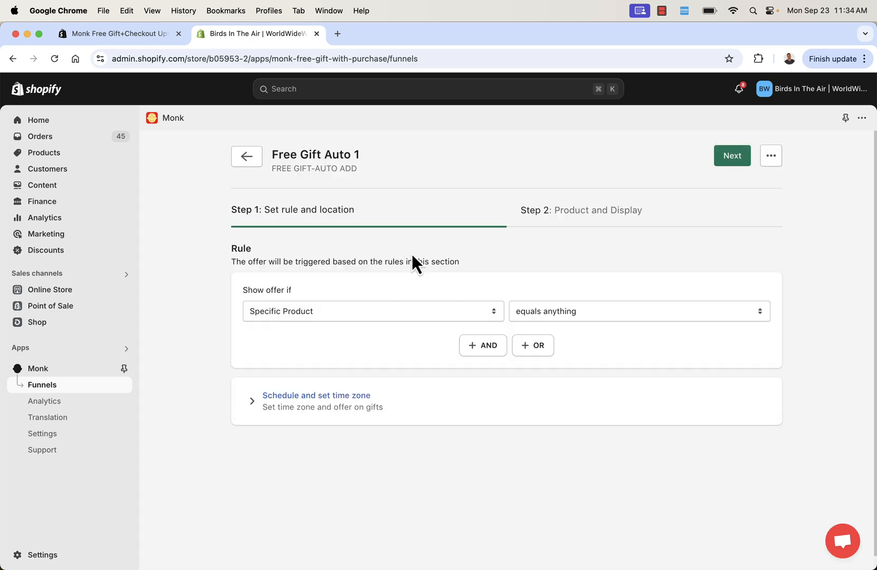
Set the funnel's rule to a cart value range greater than 199 and continue to the product and display step
left_click(296, 311)
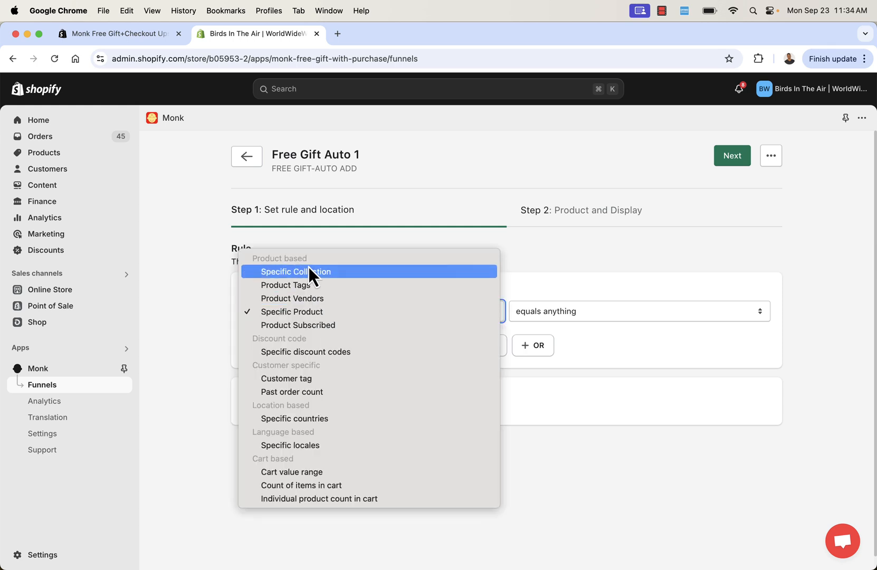
left_click(309, 477)
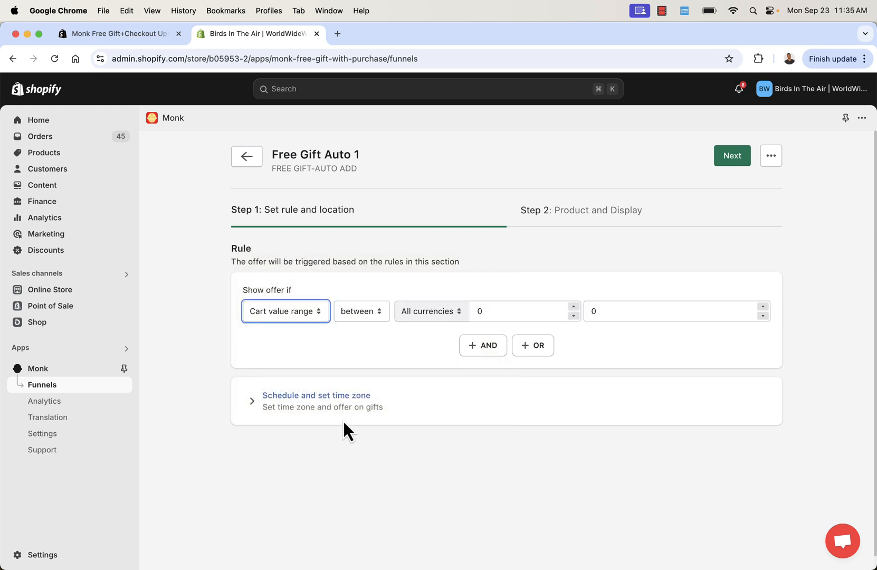
left_click(374, 319)
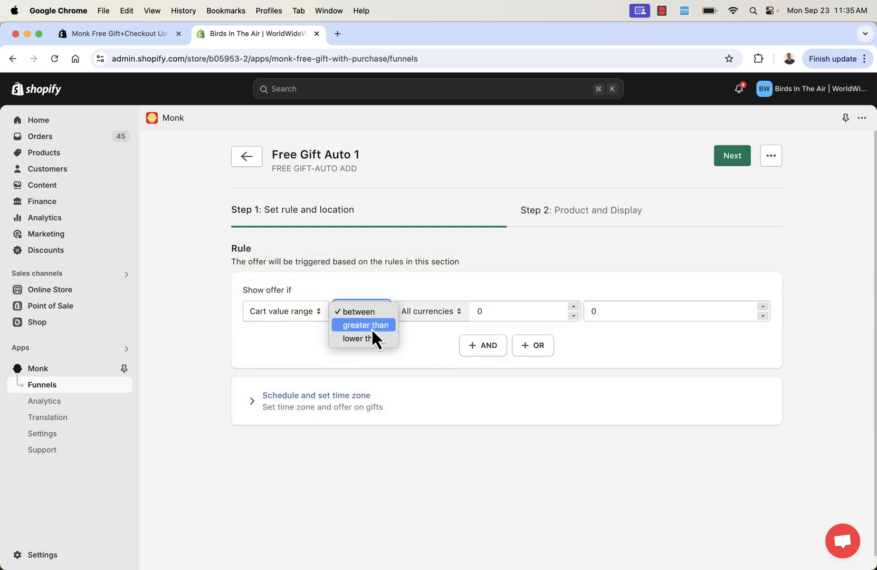
left_click(371, 326)
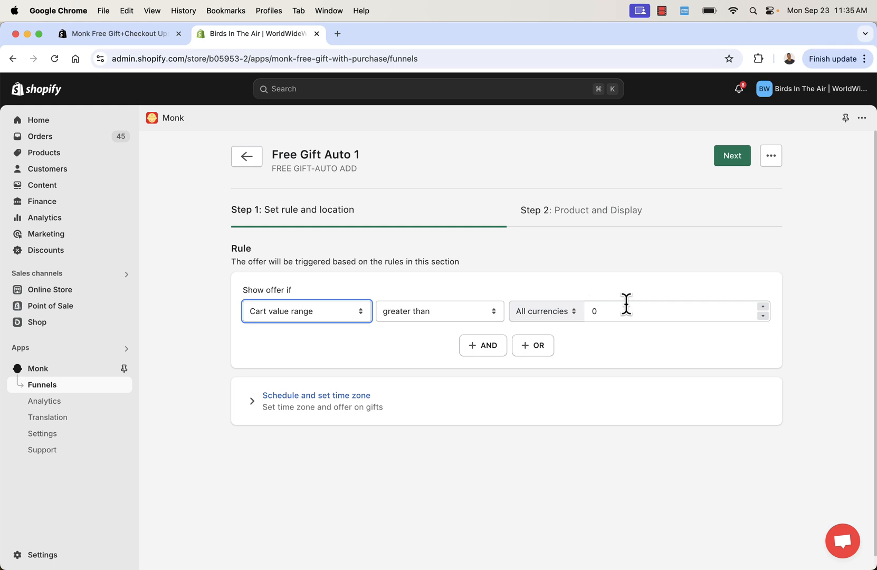
double_click(625, 307)
type("199")
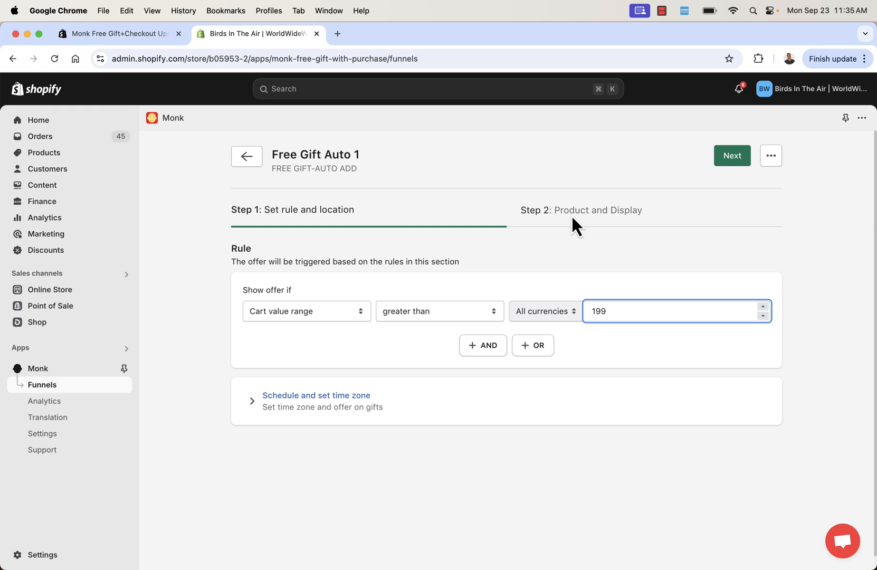
left_click(721, 156)
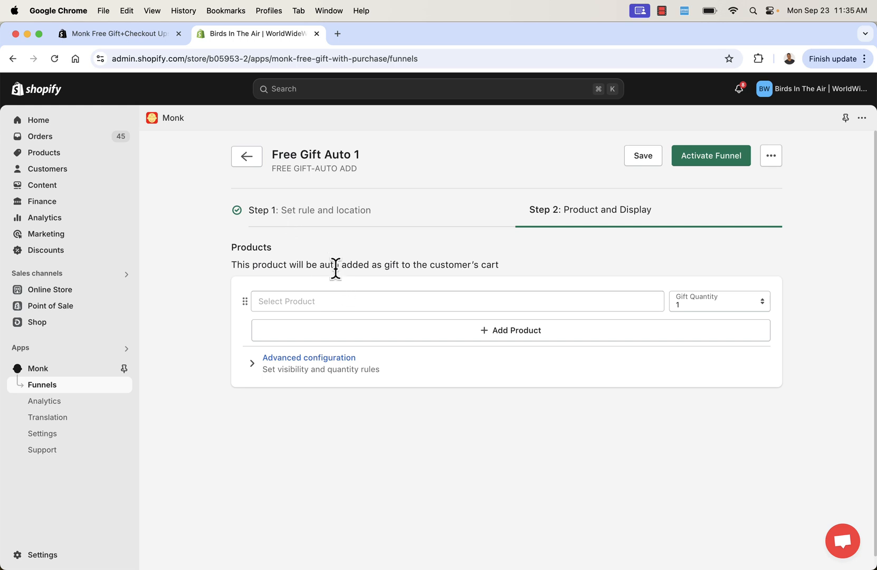
Search for "challenger" and add the Dodge Challenger Hellcat 1:32 Diecast Car Model as the auto-added gift product
triple_click(332, 262)
left_click(331, 261)
left_click(329, 301)
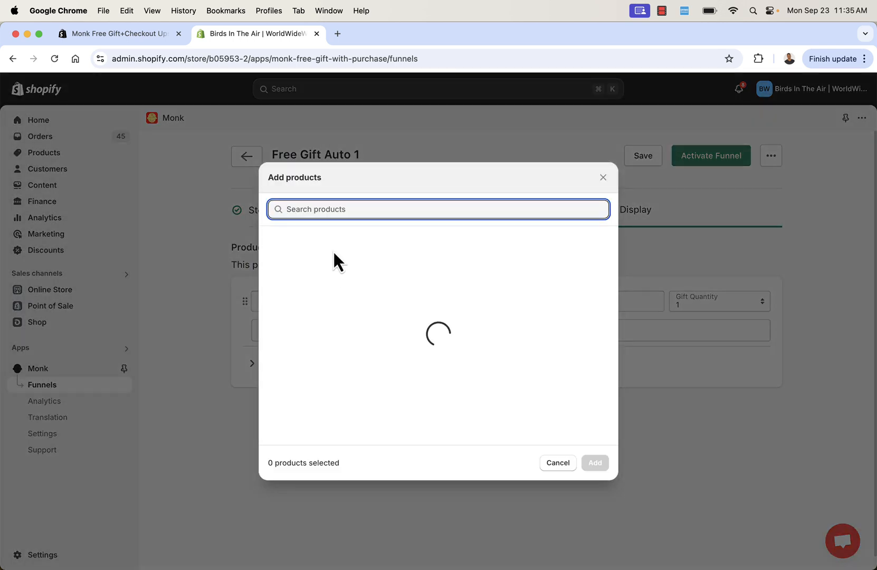
type("challenger")
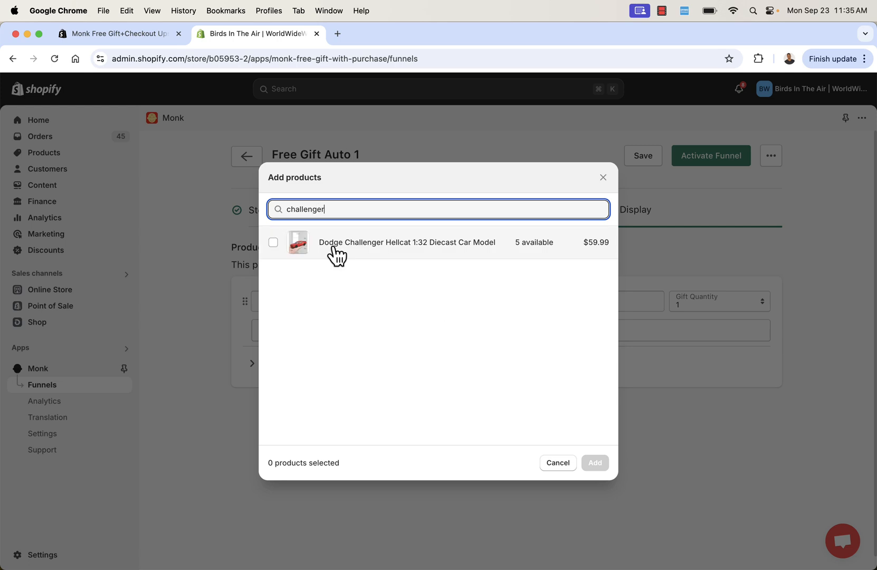
left_click(274, 243)
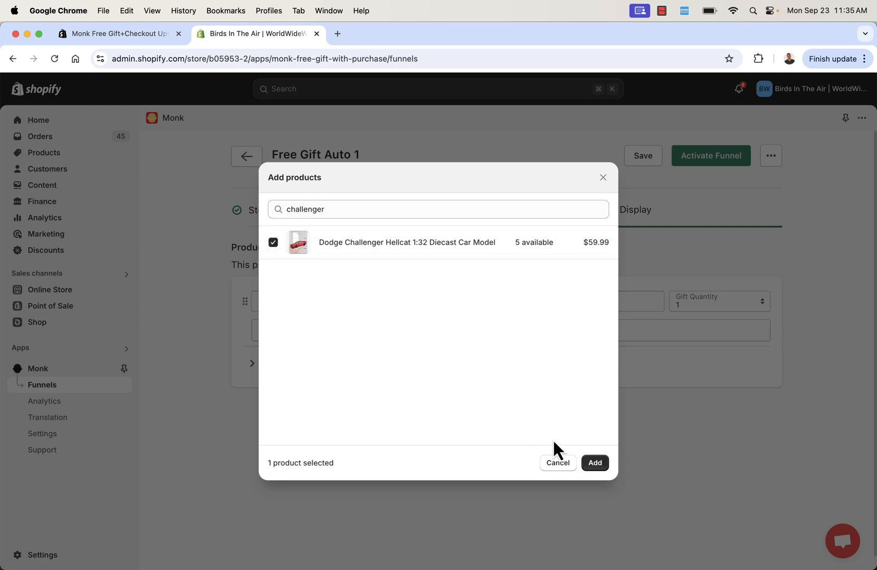
left_click(602, 463)
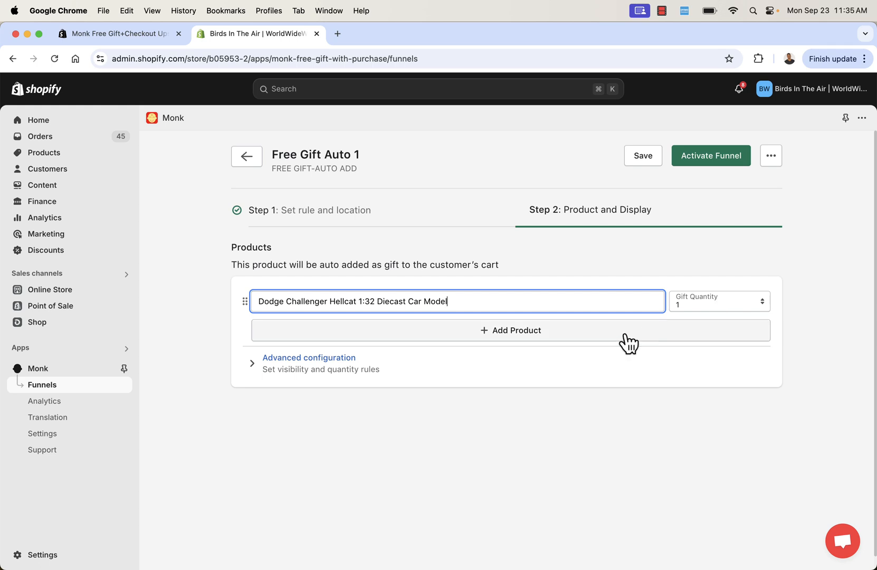
Enable automatic gift removal for ineligible offers and page refresh on gift addition/removal, and activate the Free Gift Auto 1 funnel
left_click(322, 363)
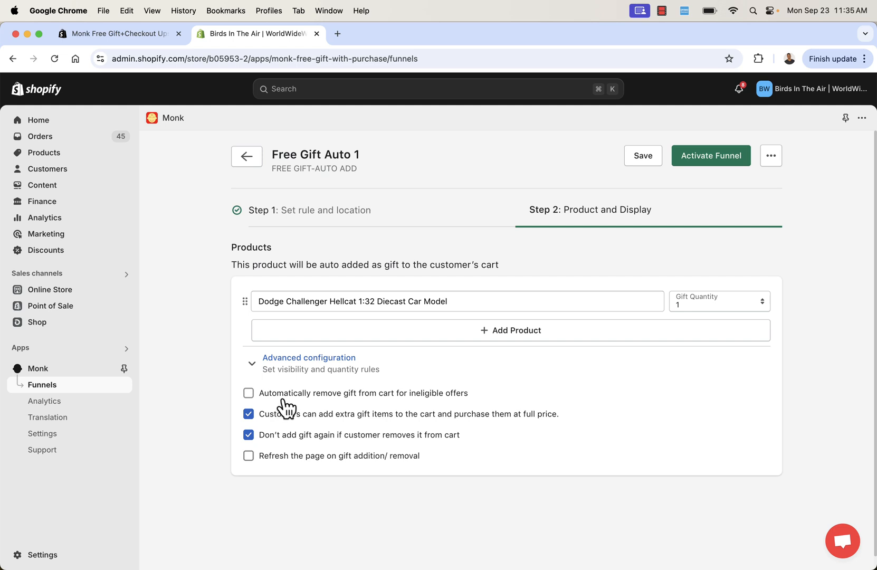
left_click(249, 393)
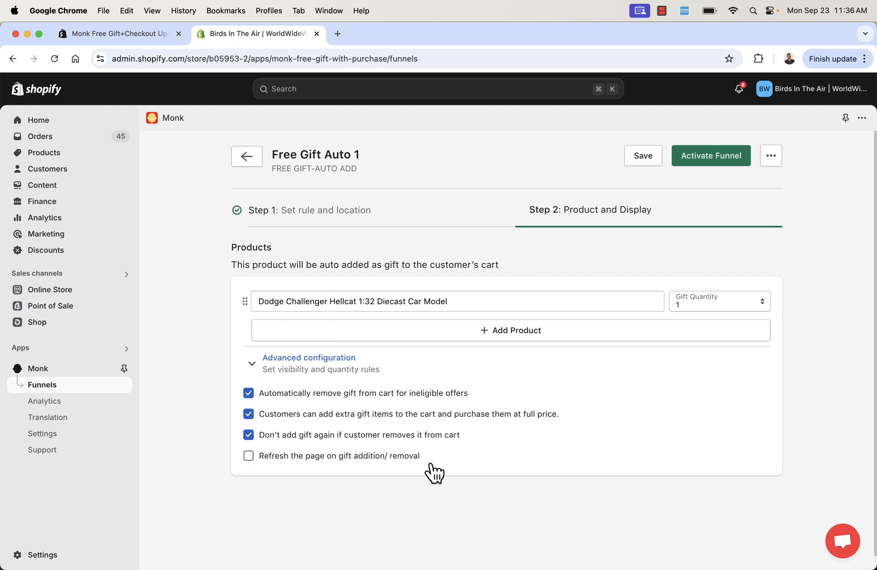
left_click(411, 458)
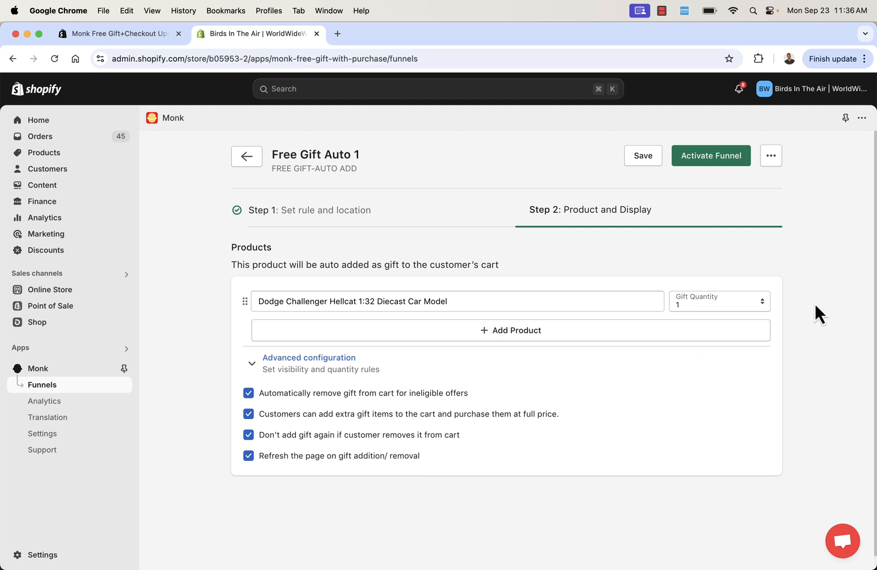
left_click(718, 169)
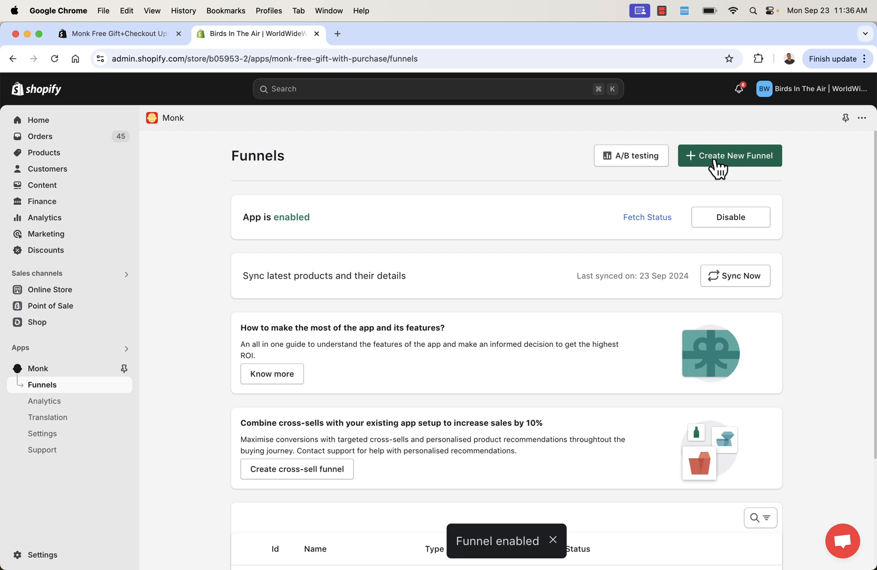
Check the status of both funnels in the list and open the online store in an incognito window
scroll(574, 317, "down", 5)
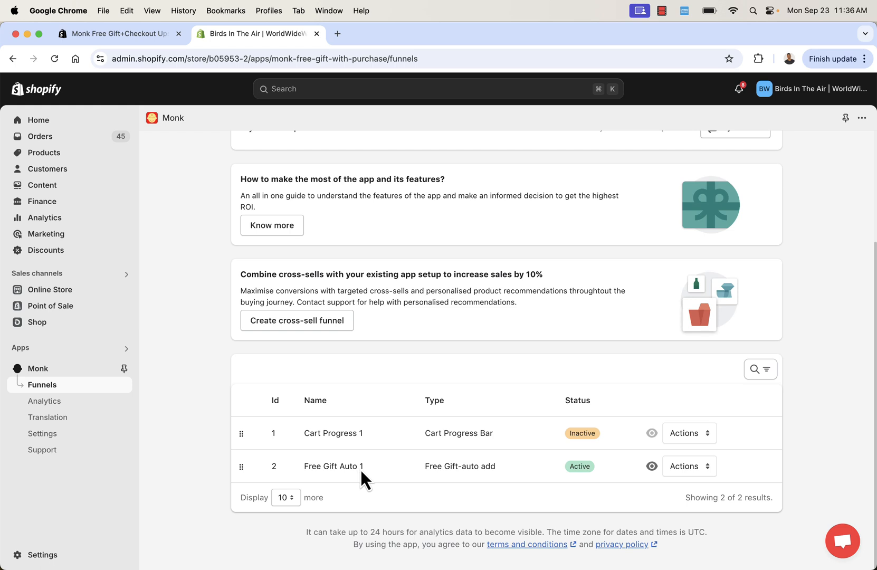
scroll(418, 417, "up", 3)
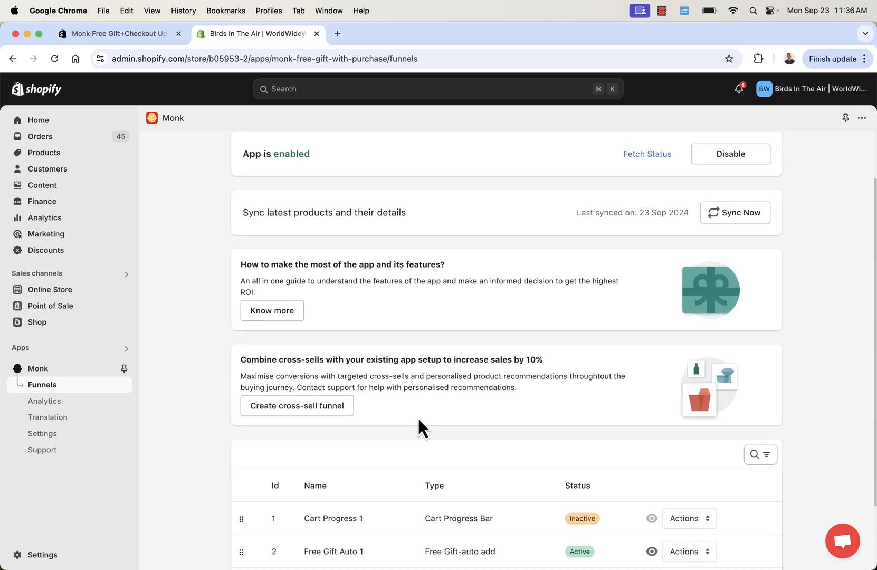
scroll(417, 417, "up", 2)
scroll(417, 417, "down", 3)
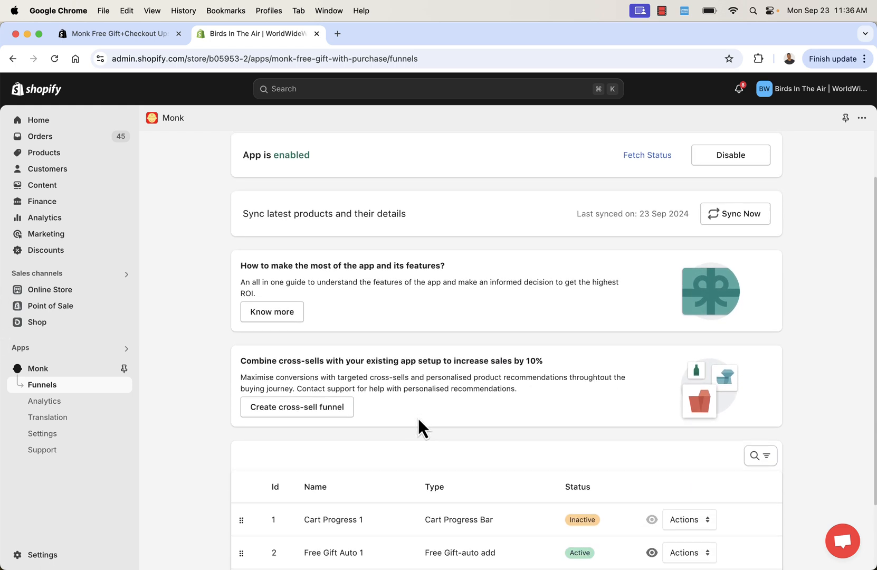
right_click(122, 289)
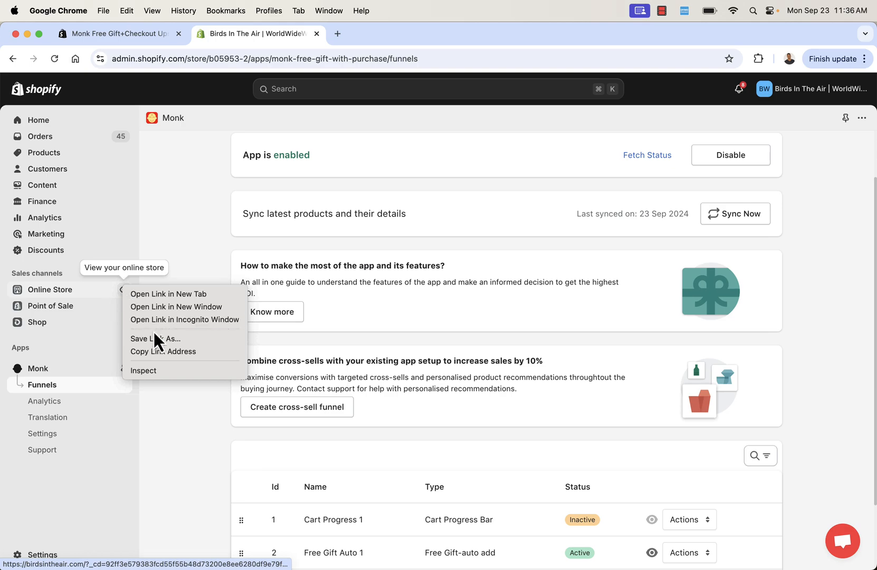
left_click(182, 321)
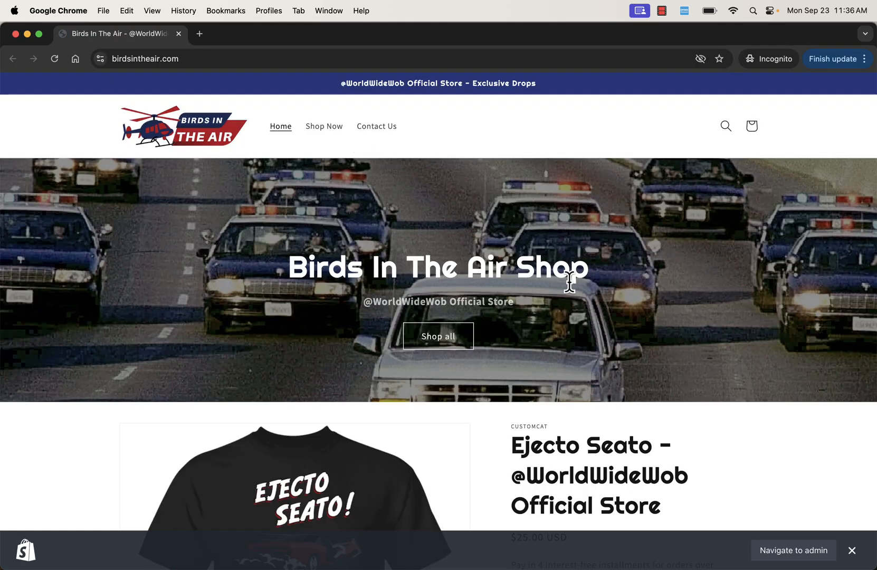
Browse the storefront's full product collection and open the Fur Missile product page
scroll(570, 285, "down", 1)
left_click(442, 316)
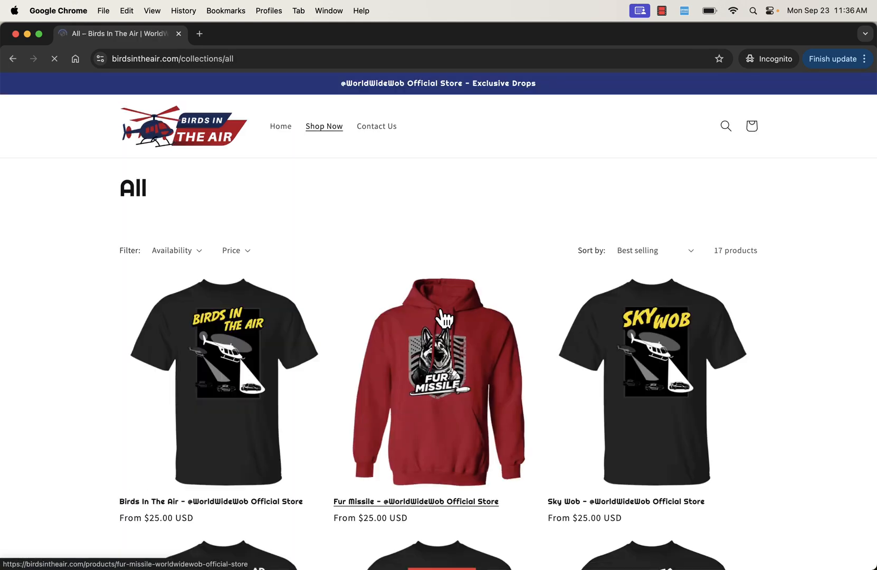
scroll(445, 318, "down", 1)
left_click(445, 318)
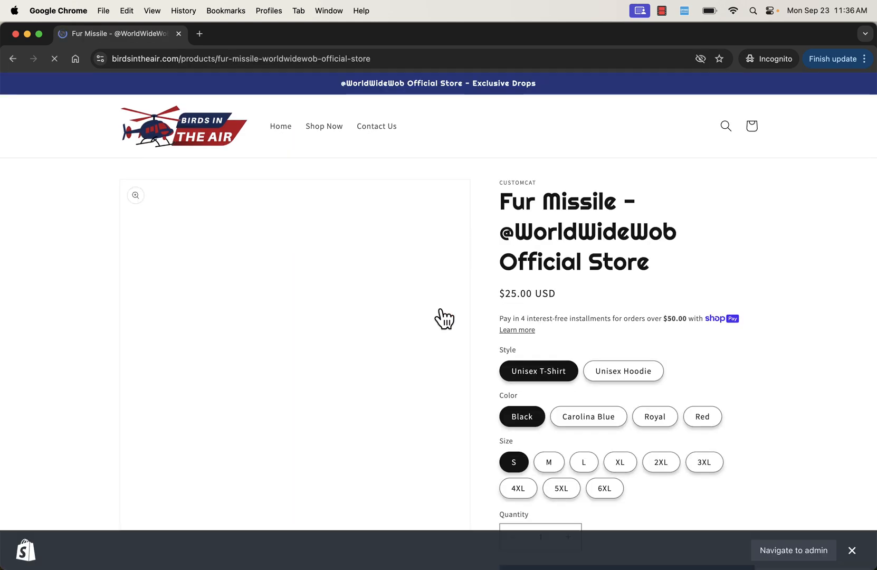
scroll(597, 307, "down", 3)
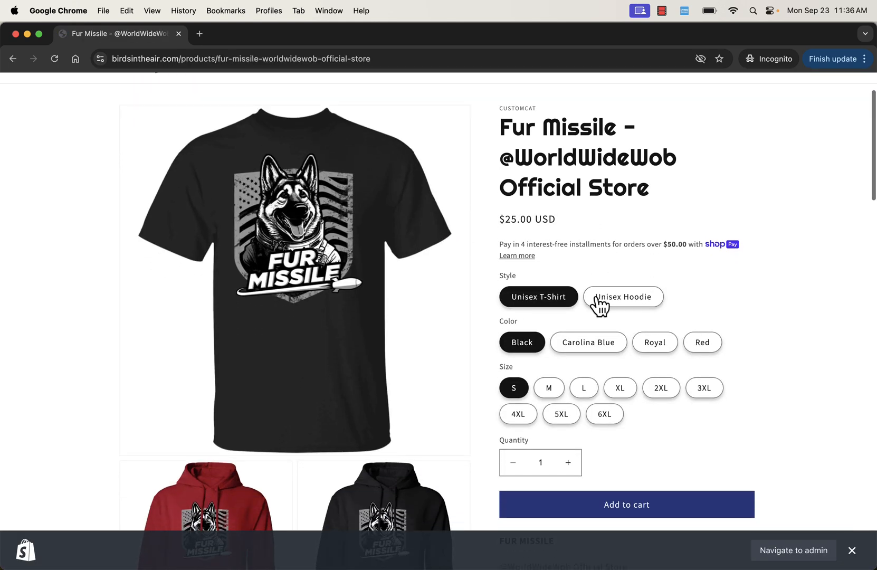
Choose the Unisex Hoodie style, set the quantity to 4, add it to the cart and view the cart
left_click(608, 303)
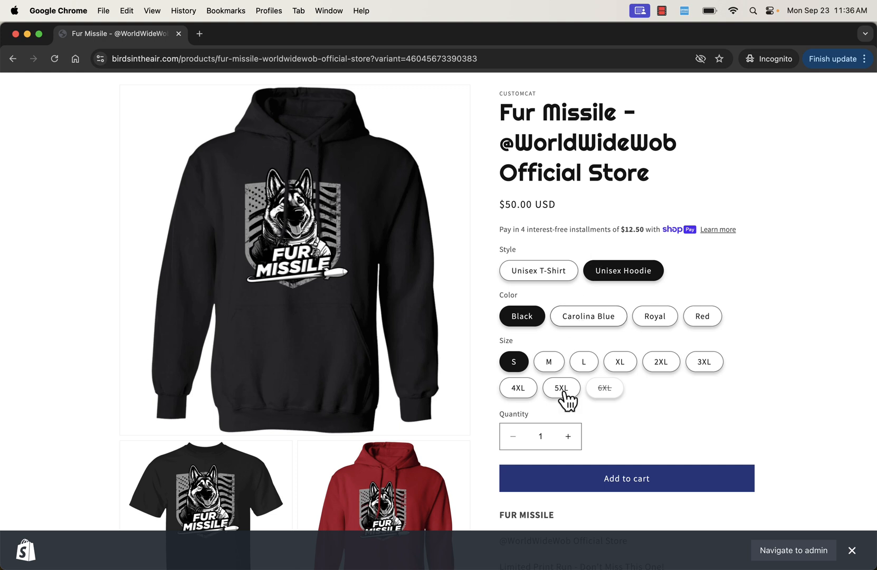
left_click(568, 438)
double_click(568, 438)
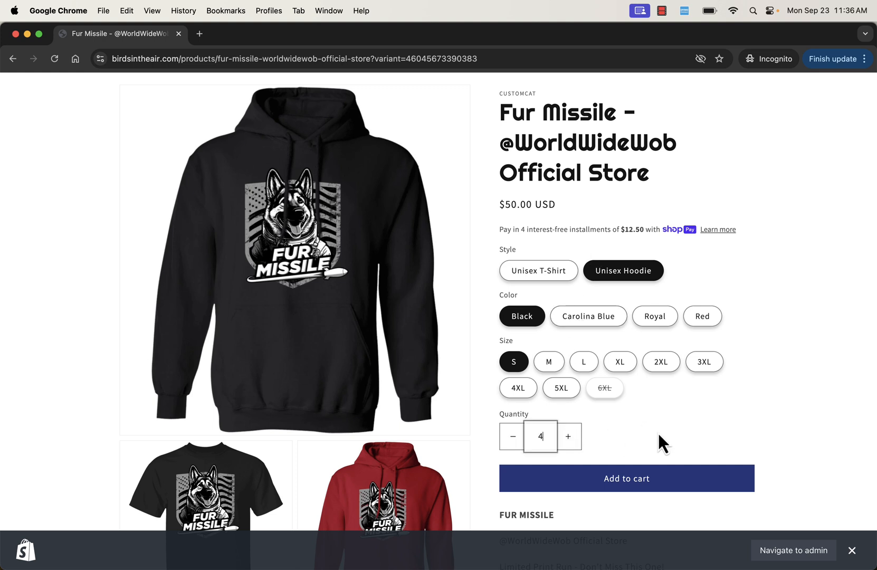
left_click(617, 482)
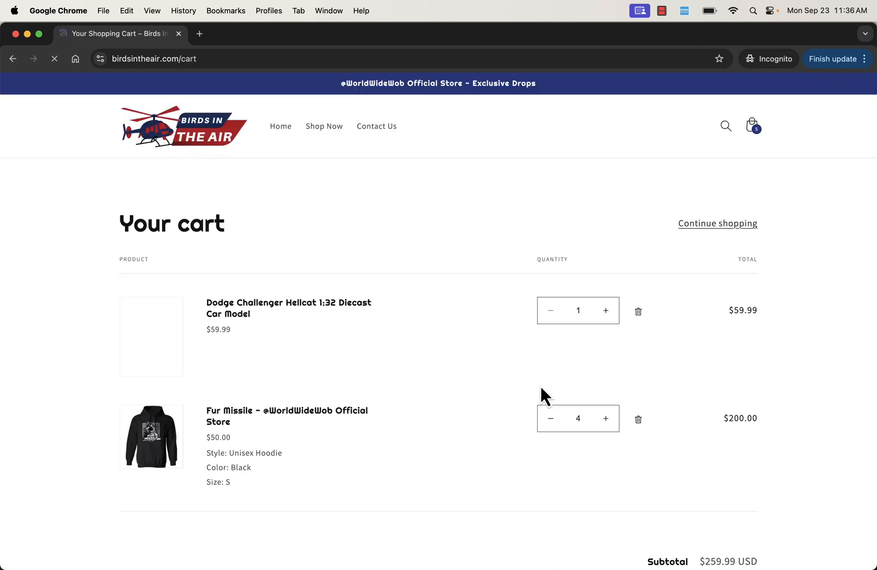
Examine the cart's auto-added Dodge Challenger gift, its discounted line total and the subtotal
scroll(795, 300, "down", 4)
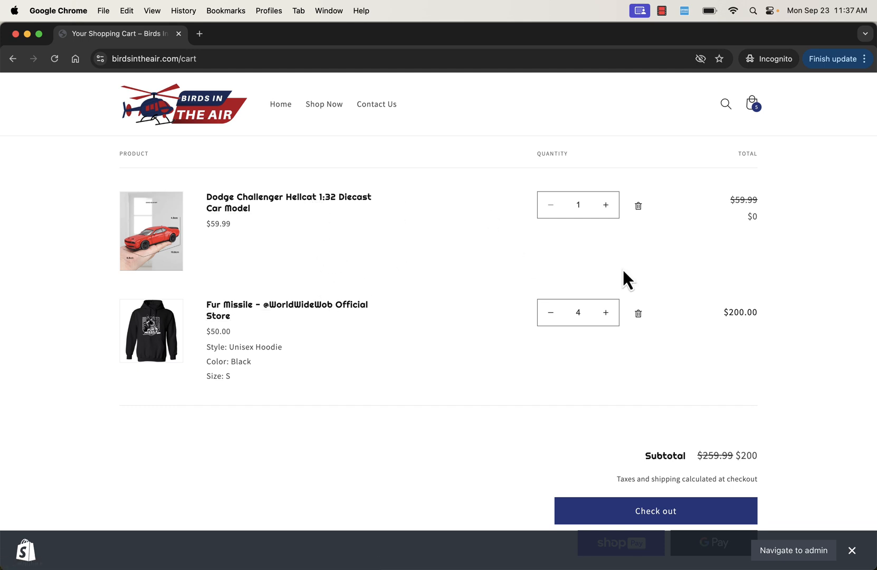
left_click_drag(737, 223, 774, 222)
left_click(774, 221)
scroll(753, 229, "down", 1)
scroll(753, 229, "up", 1)
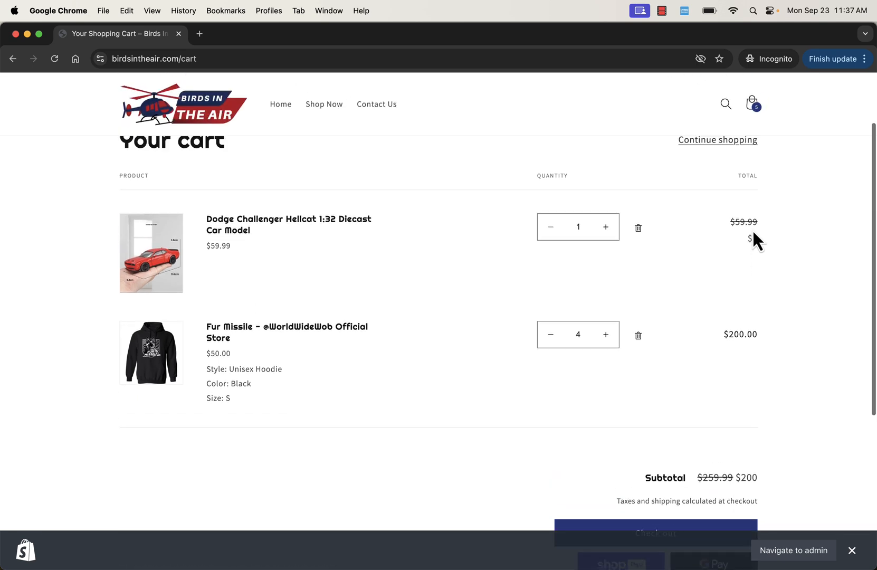
scroll(754, 232, "up", 2)
scroll(753, 232, "down", 2)
scroll(753, 232, "up", 1)
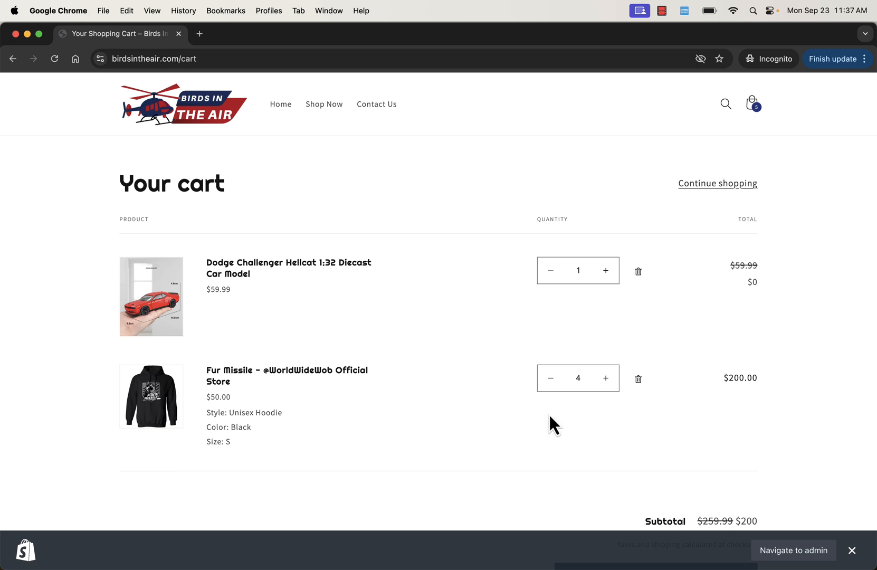
scroll(534, 430, "down", 1)
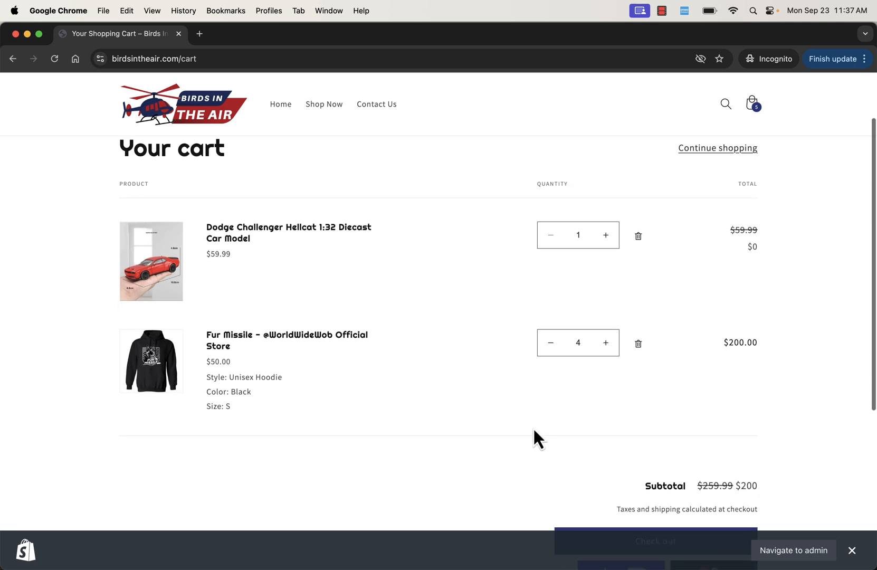
Reduce the Fur Missile hoodie's quantity to 3 and check the price charged for the Dodge Challenger gift
left_click(551, 343)
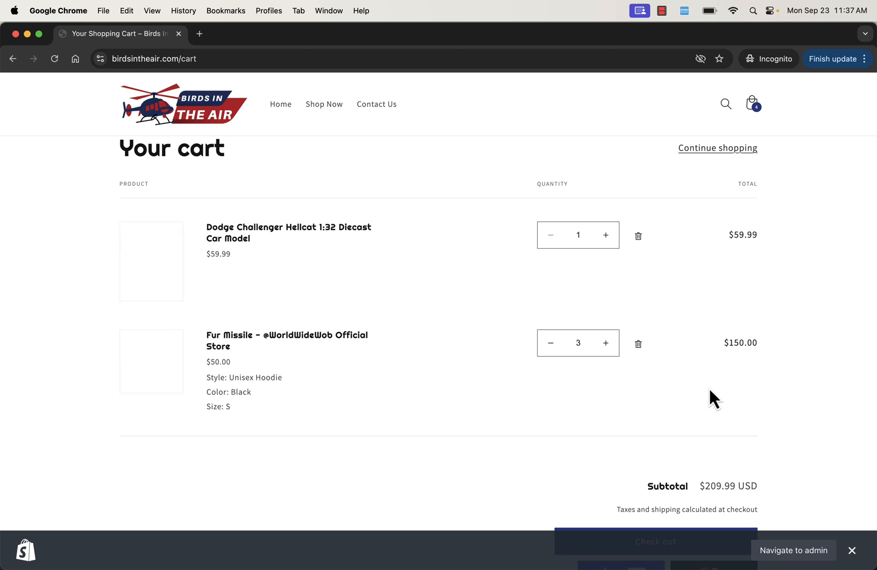
scroll(775, 362, "down", 1)
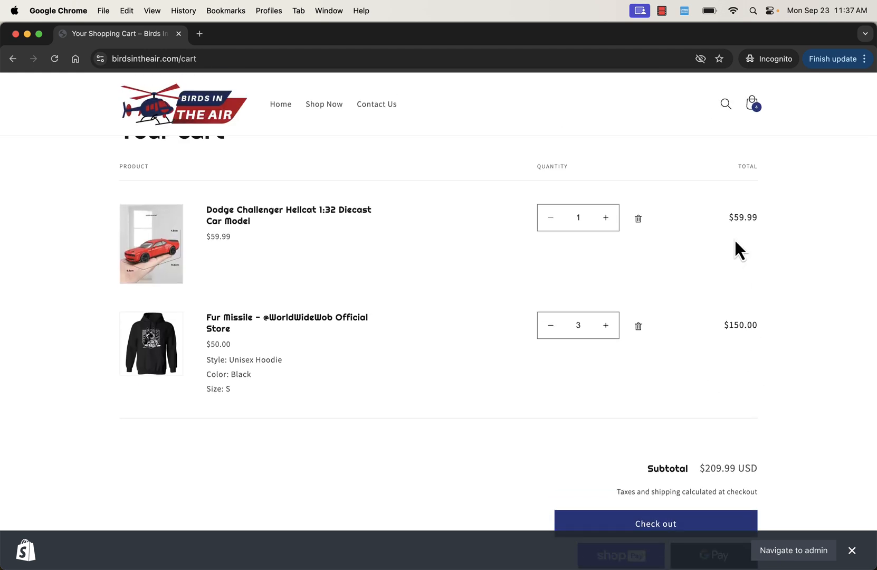
left_click_drag(734, 218, 768, 218)
left_click(769, 218)
triple_click(744, 217)
left_click(743, 285)
left_click(760, 332)
Close the incognito storefront and review the status of both funnels in Monk's funnel list
left_click(178, 33)
scroll(211, 277, "down", 1)
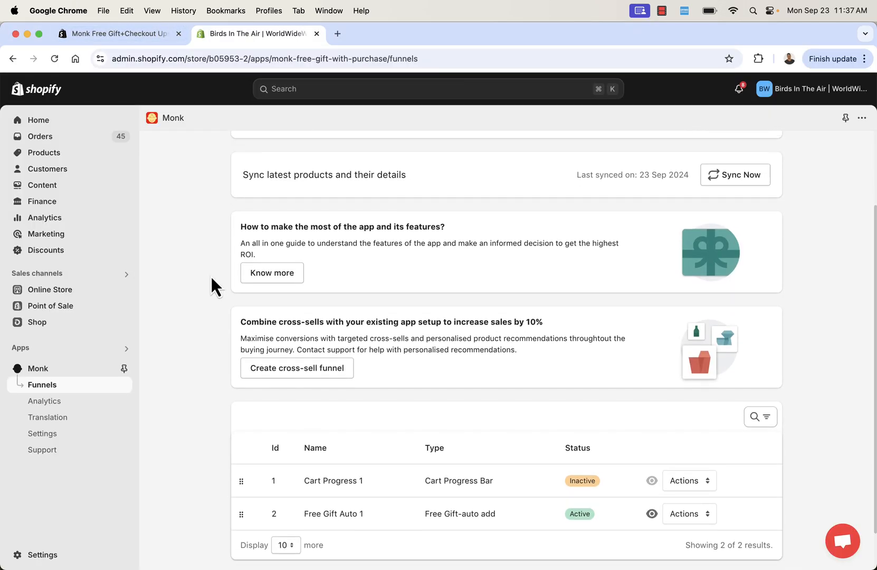
scroll(211, 277, "up", 2)
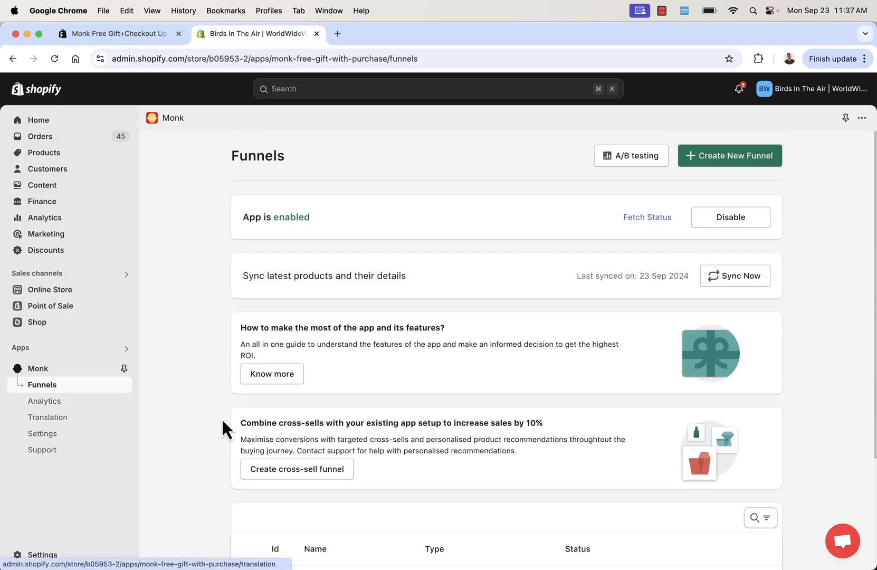
scroll(222, 418, "down", 3)
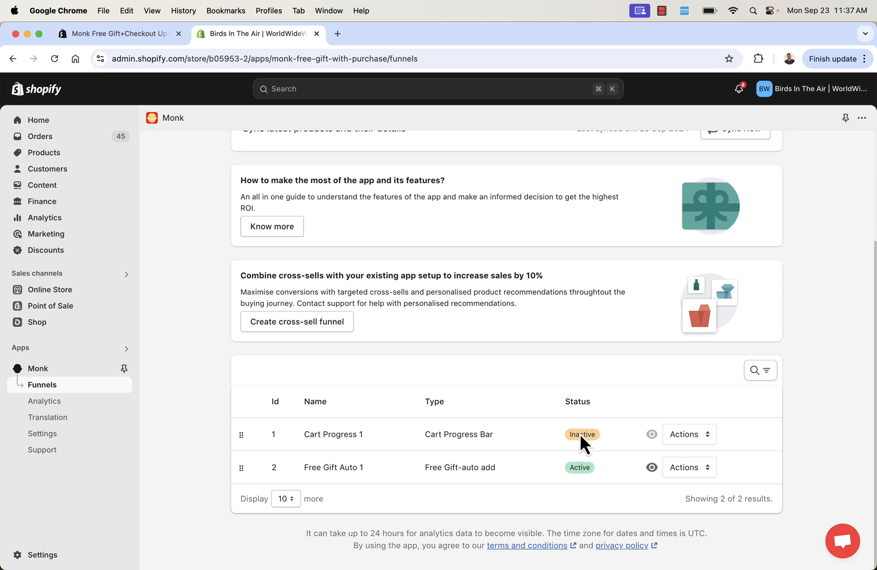
scroll(541, 419, "up", 1)
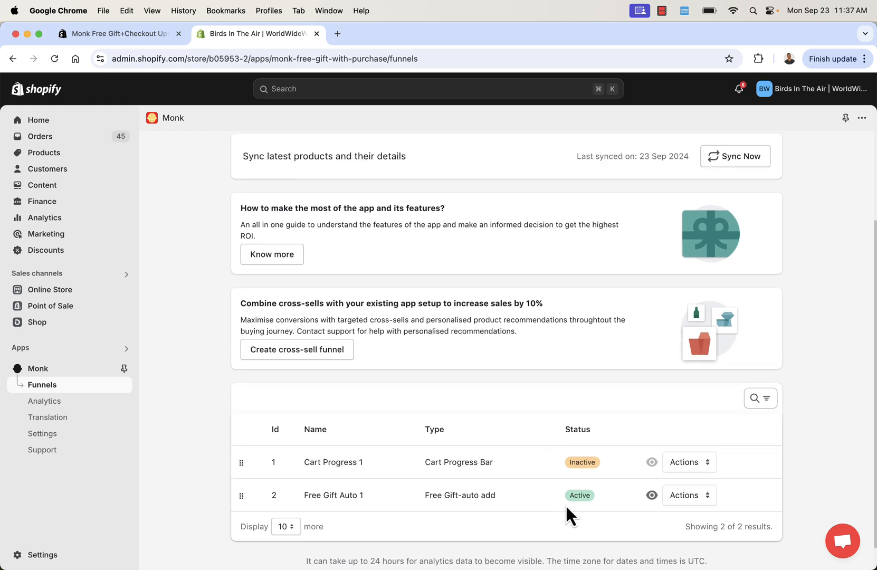
scroll(530, 444, "up", 4)
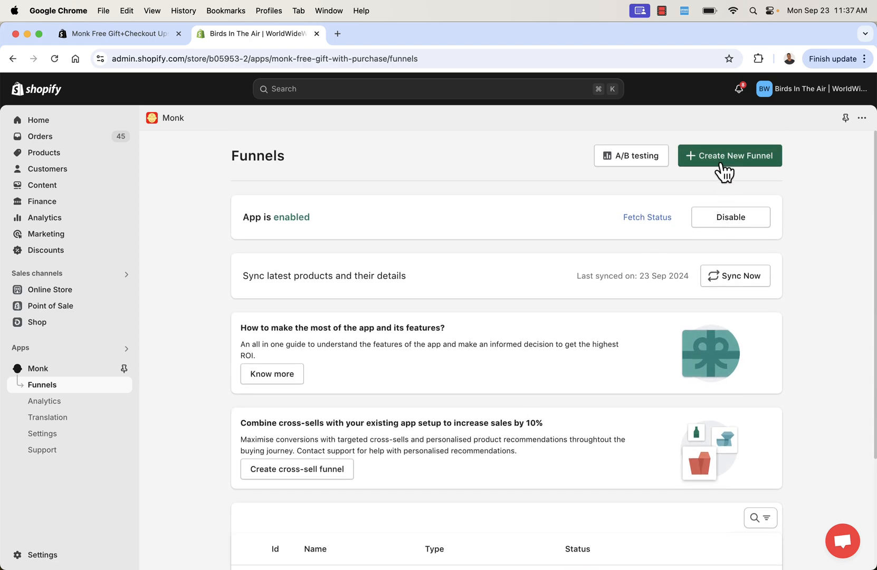
Look through the offer types available for a new funnel, and go back to Monk's Shopify App Store listing
left_click(722, 158)
scroll(475, 327, "down", 1)
scroll(475, 332, "down", 3)
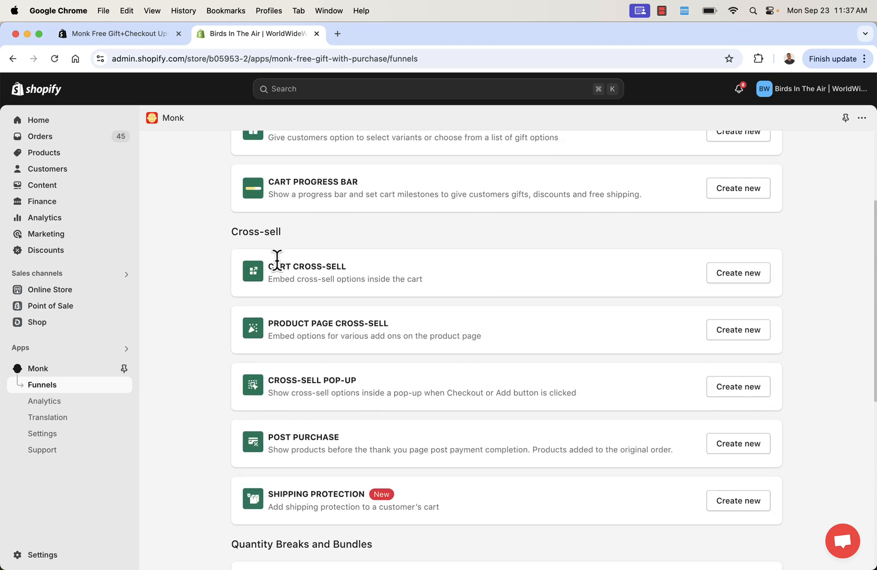
scroll(278, 267, "down", 2)
scroll(278, 267, "down", 5)
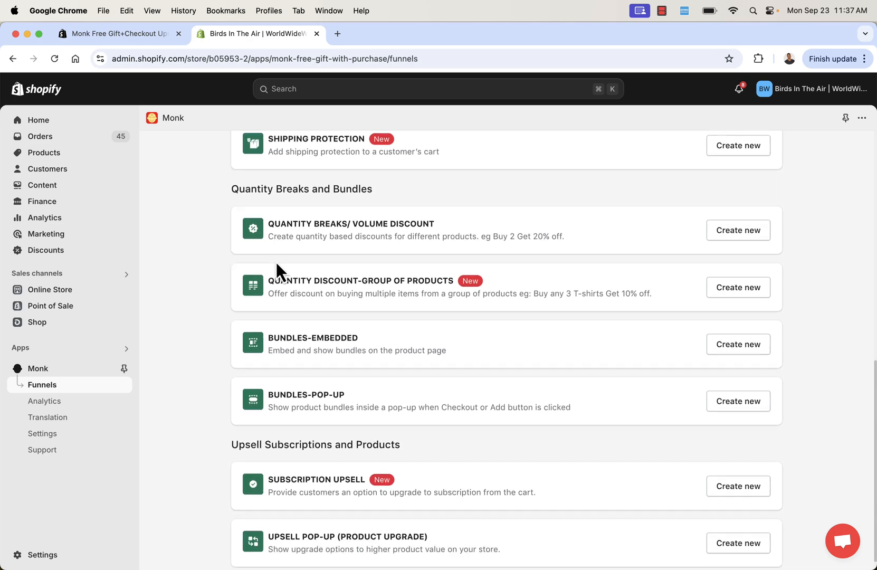
scroll(299, 395, "up", 10)
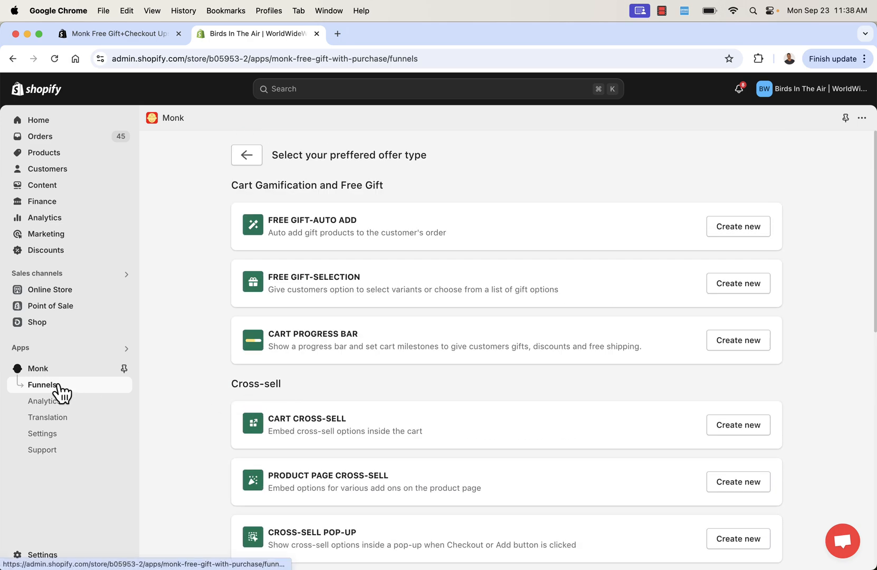
left_click(246, 155)
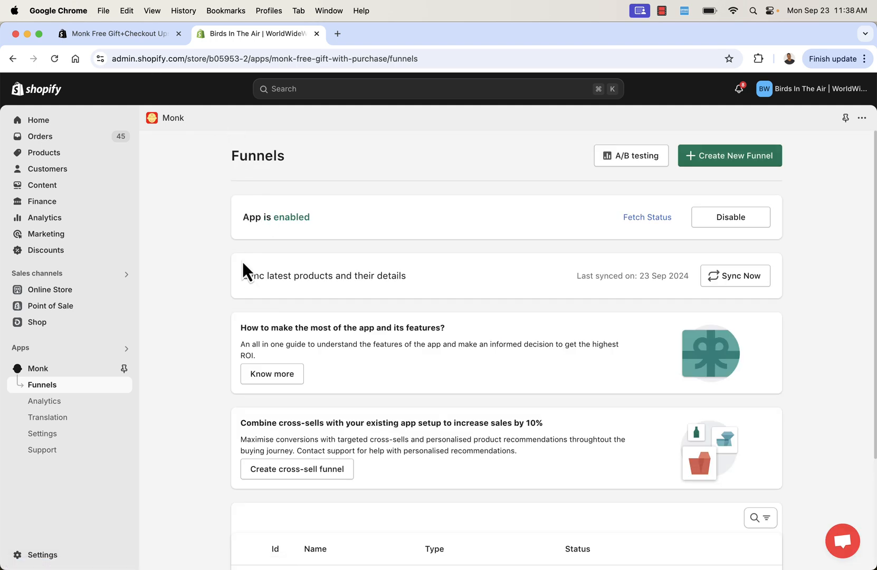
left_click(135, 42)
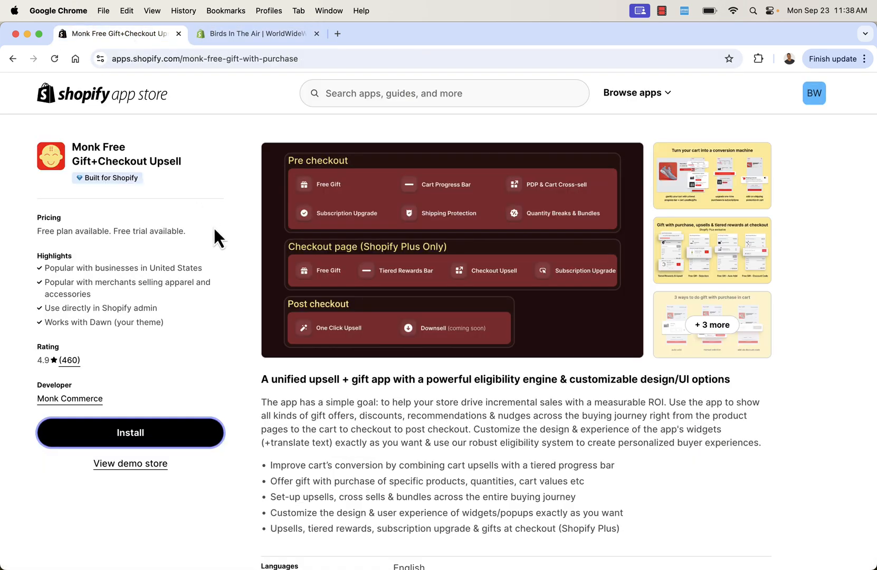